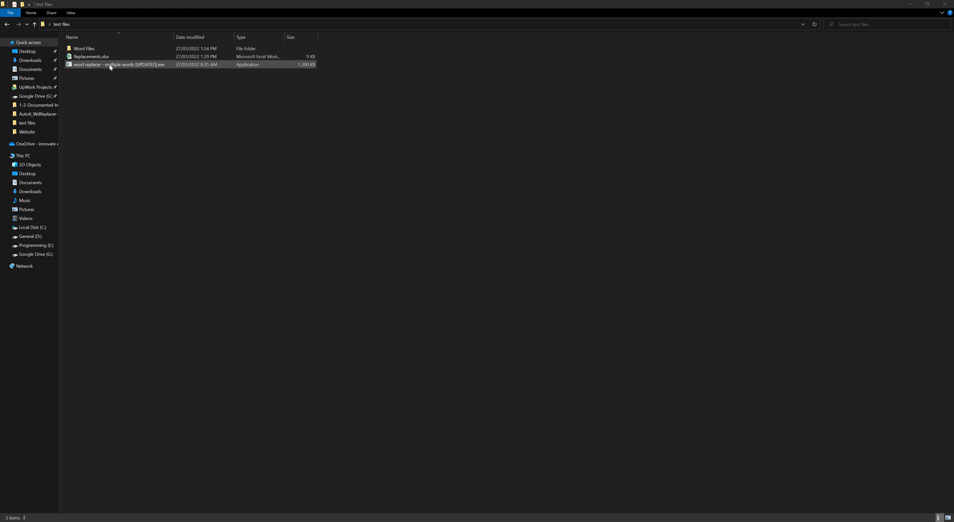
Launch the word replacer from the test files folder and acknowledge the close-Word-files warning.
double_click(110, 65)
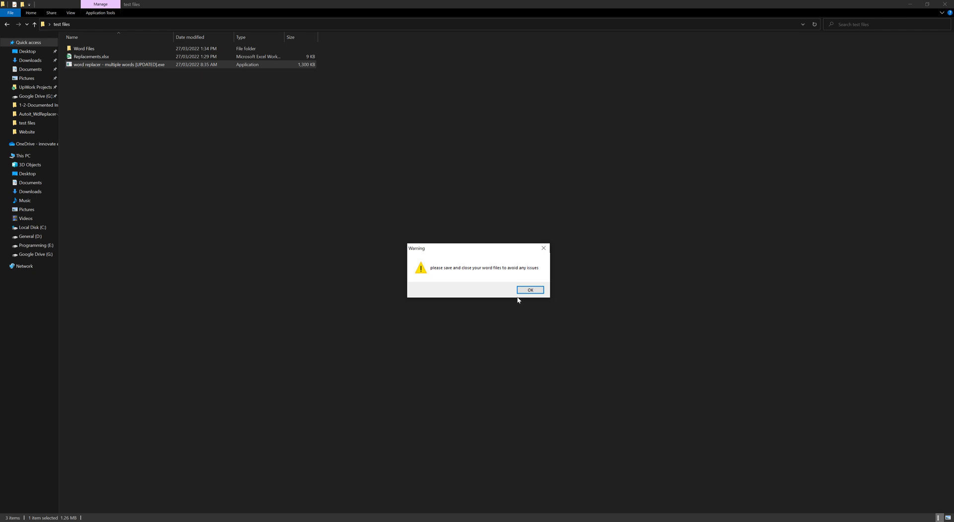
click(524, 290)
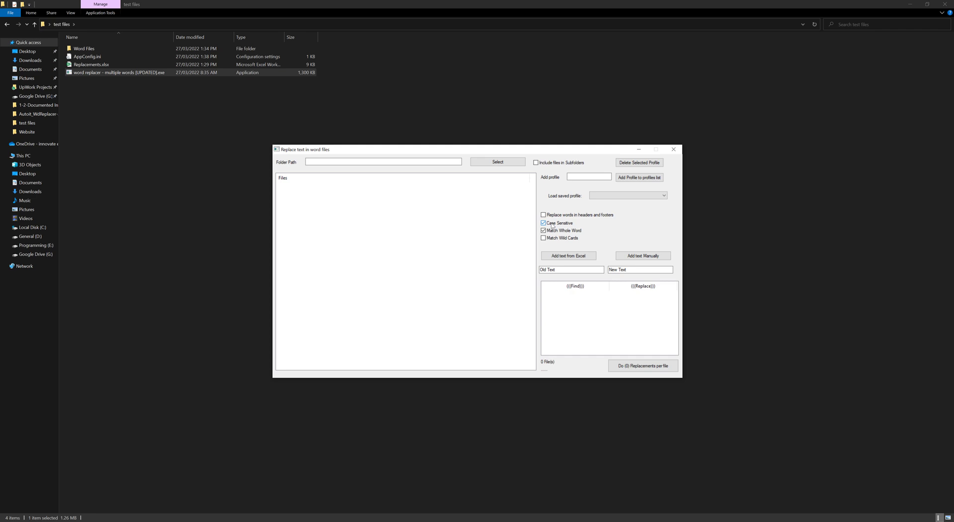
Enter Reading as the find text and Writing as the replacement, and add the pair.
drag(565, 269, 512, 268)
text(Reading)
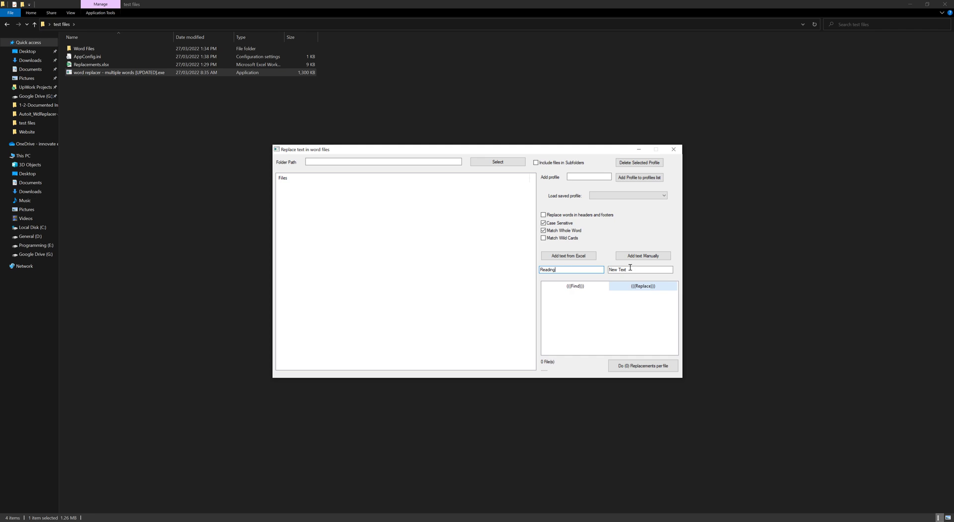
drag(646, 270, 481, 270)
text(Wr)
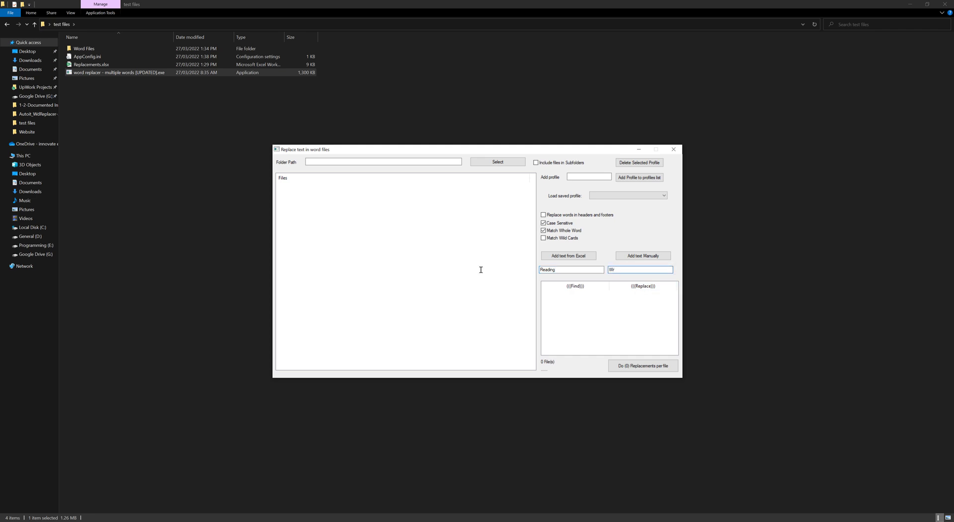
text(iting)
click(542, 270)
click(646, 256)
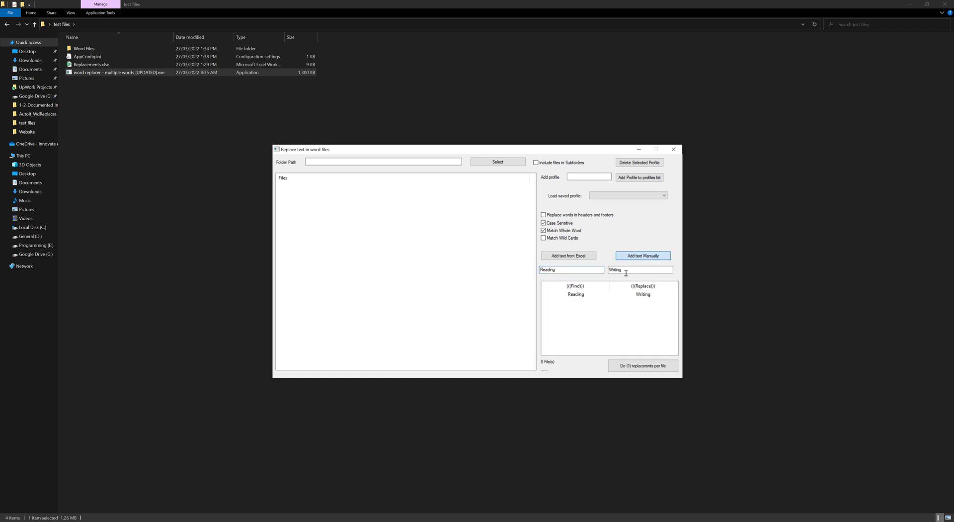
Select the Reading/Writing pair and change the find text's first letter to lowercase 'r'.
click(581, 297)
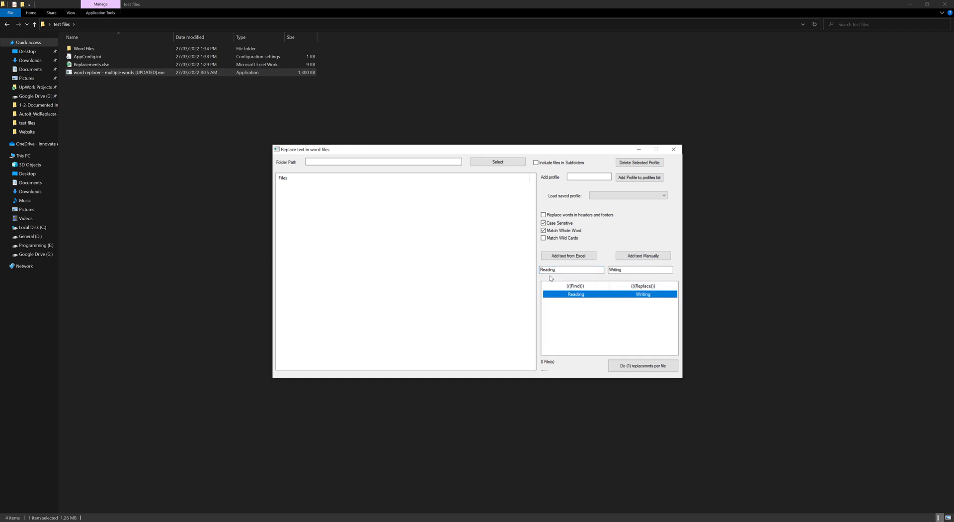
drag(544, 270, 538, 271)
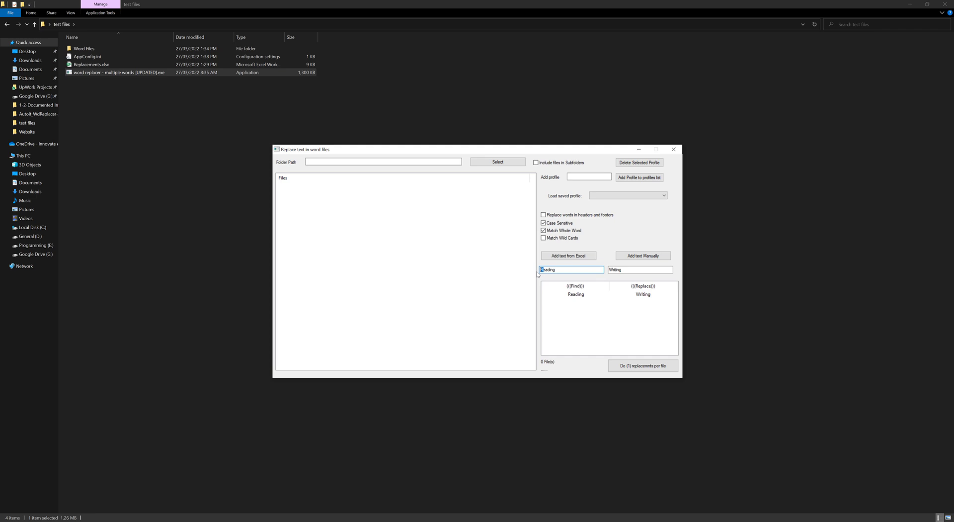
text(r)
double_click(556, 271)
Select the Reading/Writing pair and toggle Match Whole Word off and back on.
click(572, 296)
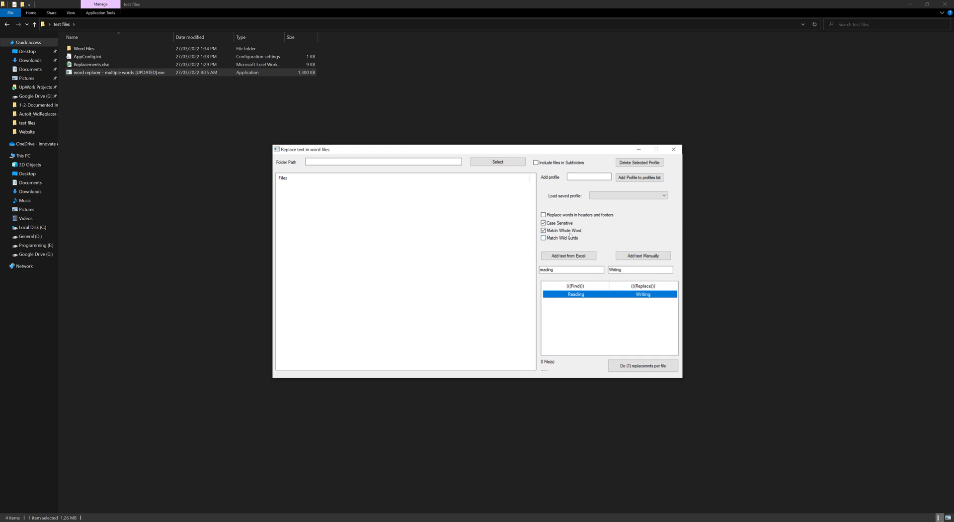
click(543, 230)
click(544, 231)
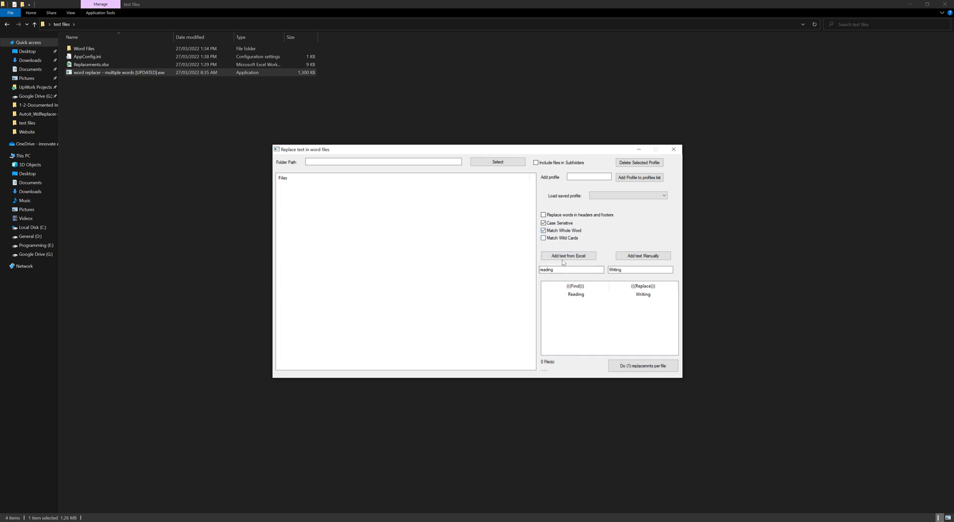
Change the find text to 'work' and the replacement text to 'play' without adding them.
drag(597, 270, 392, 285)
text(work)
drag(628, 272, 587, 268)
text(play)
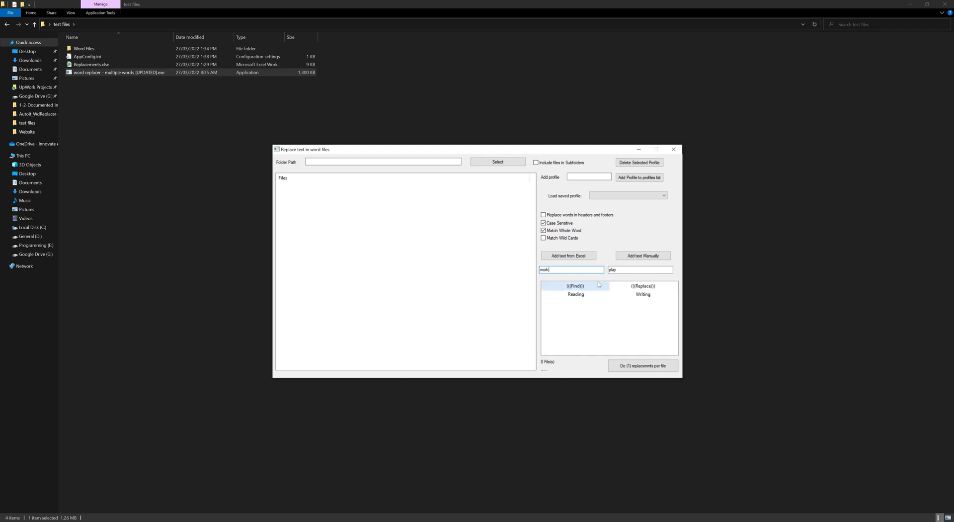
click(609, 270)
double_click(609, 270)
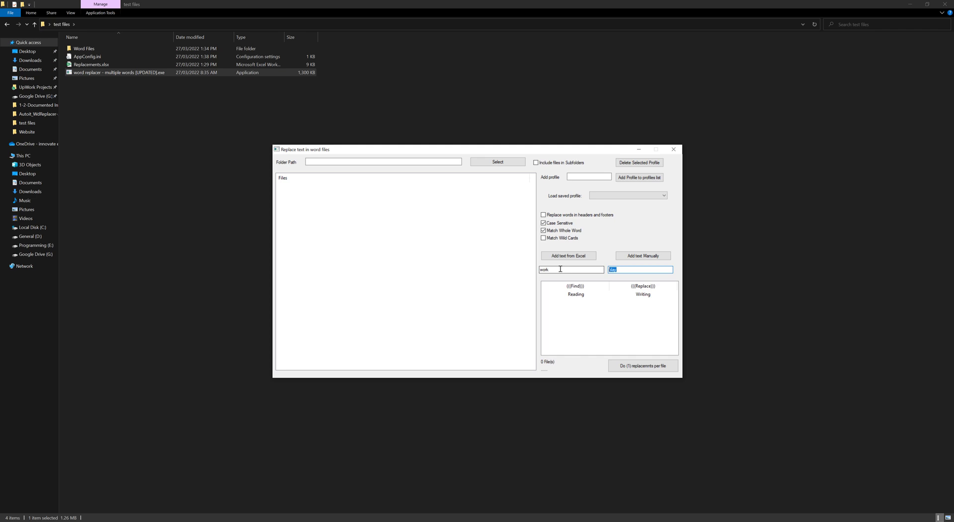
double_click(543, 270)
Tick Match Wild Cards so the replacements use wildcard patterns.
click(544, 239)
Open the Word Files folder and open Example (1).docx in Word.
double_click(102, 48)
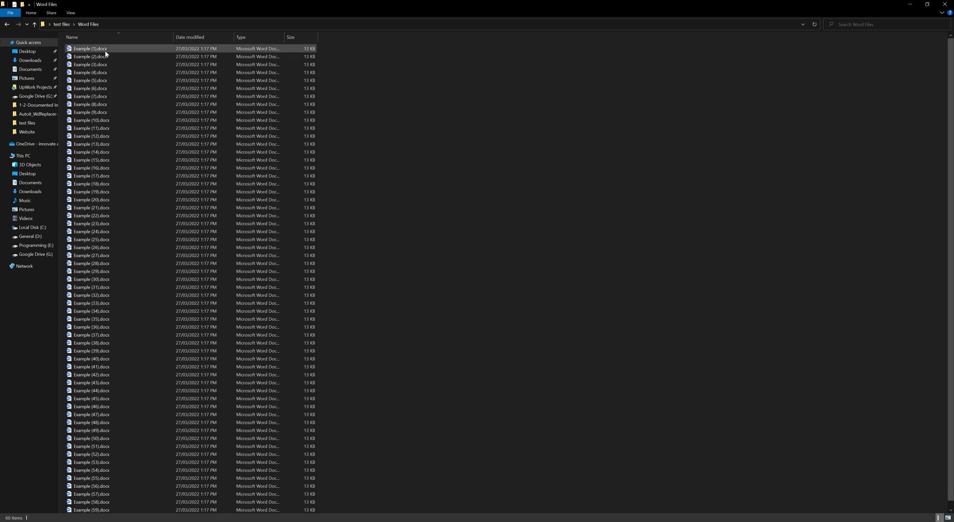
click(105, 50)
double_click(105, 50)
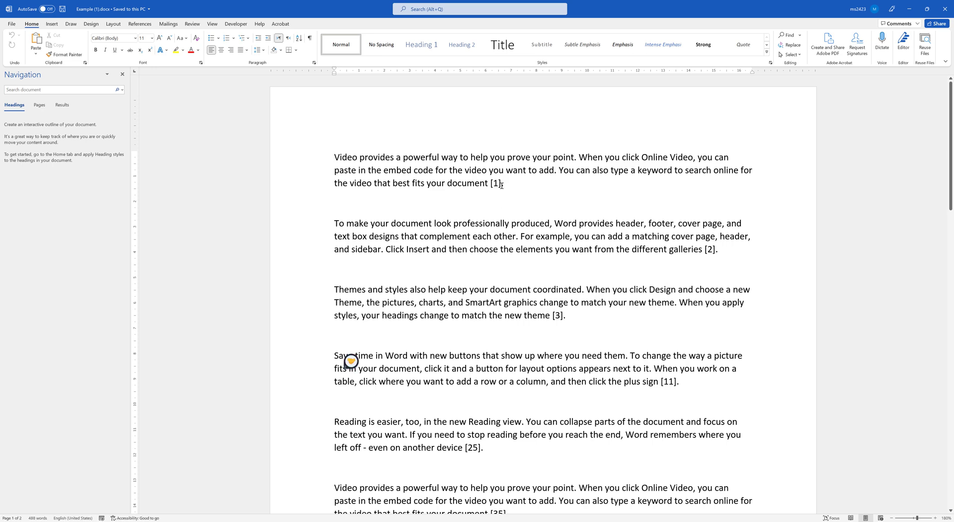
click(310, 40)
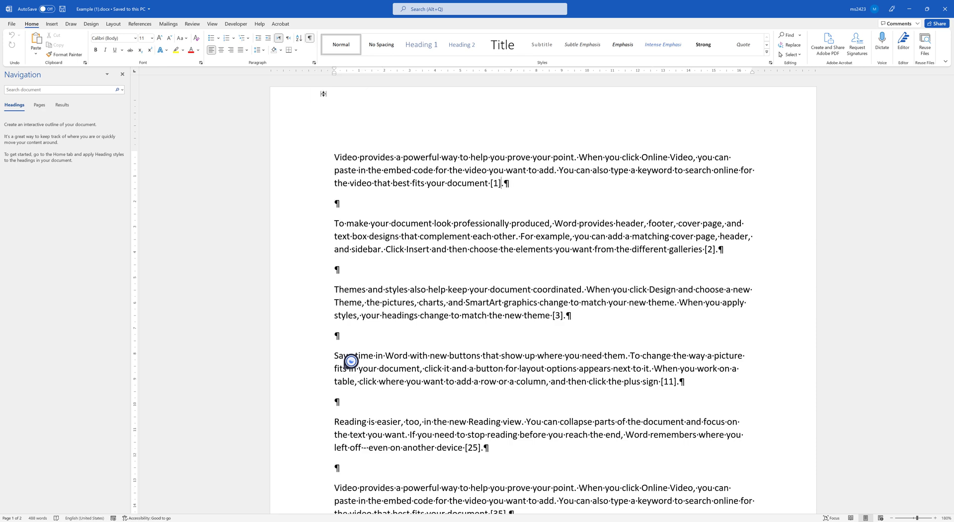
double_click(344, 205)
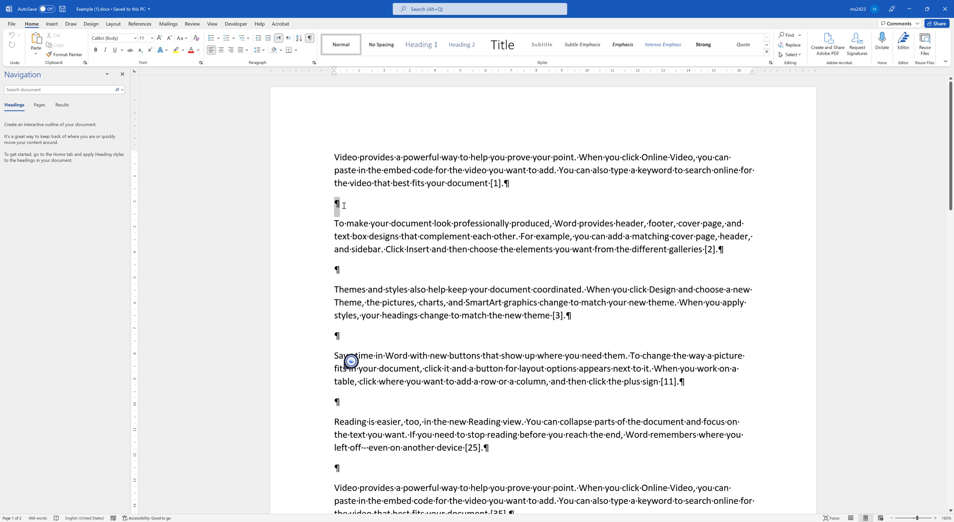
click(356, 273)
click(351, 195)
double_click(339, 209)
click(310, 38)
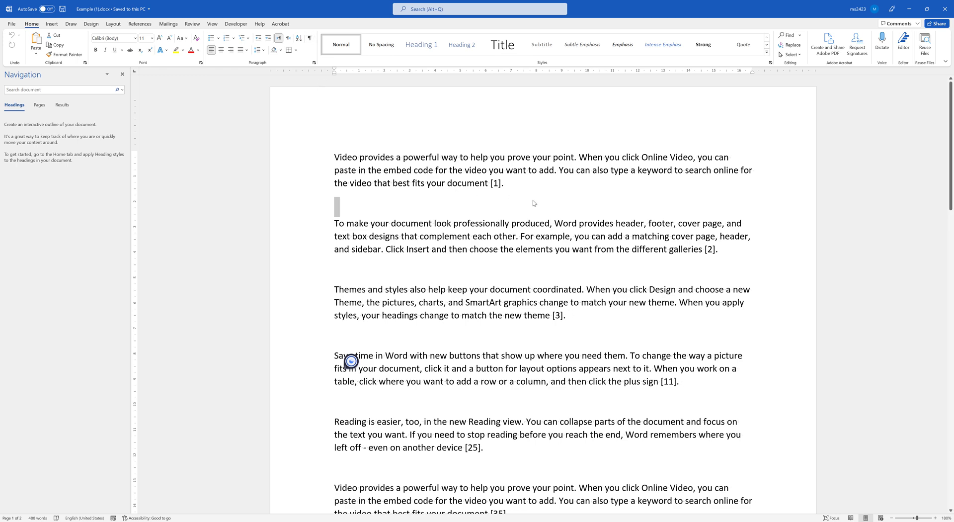
drag(502, 183, 491, 185)
click(489, 184)
scroll(508, 203, down, 3)
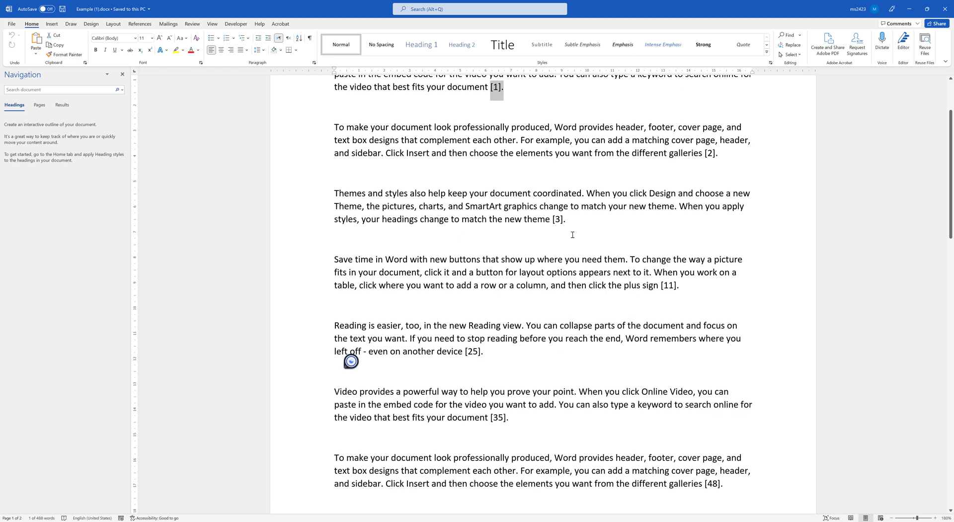
scroll(616, 340, down, 6)
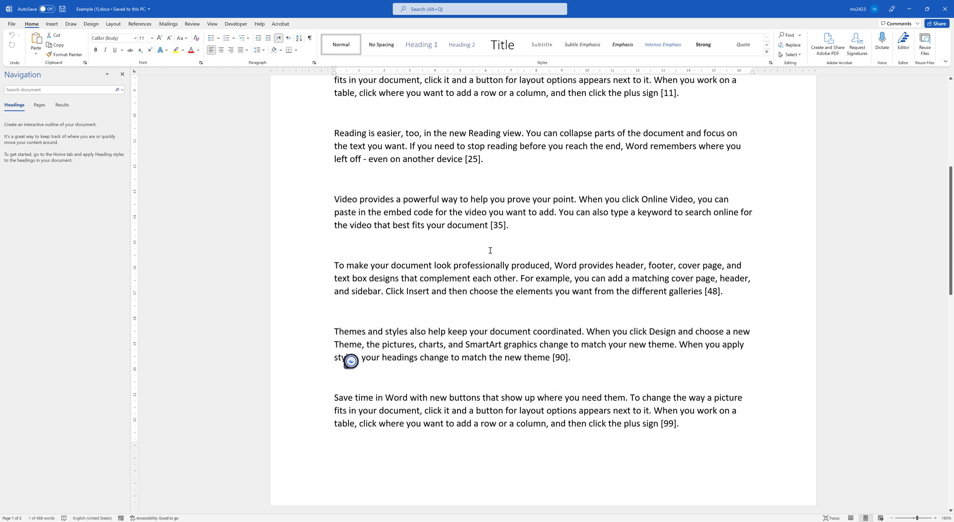
scroll(592, 285, down, 3)
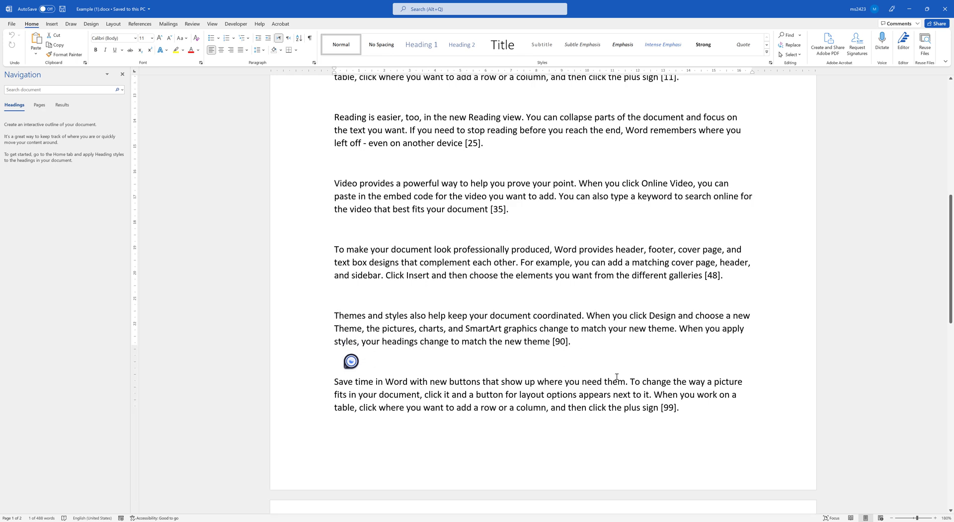
scroll(562, 349, down, 1)
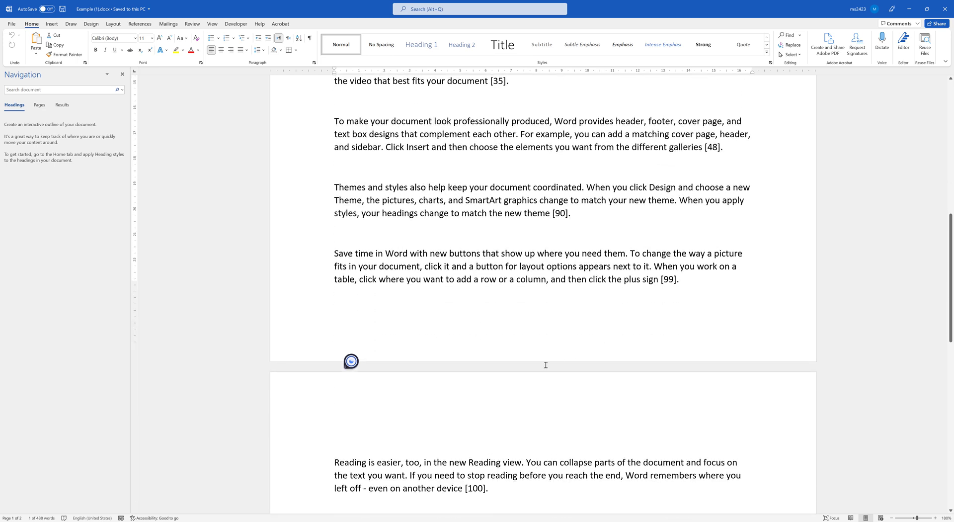
scroll(546, 365, down, 3)
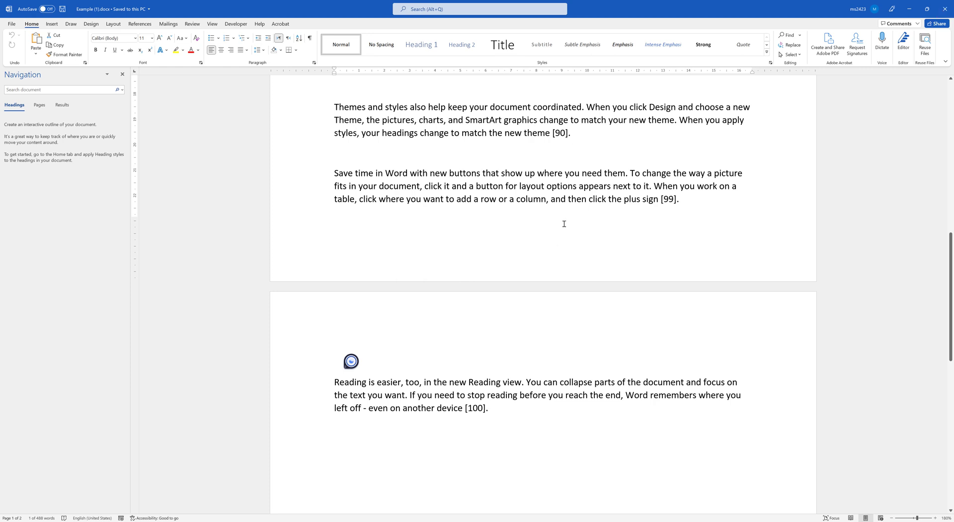
Turn on Use wildcards in Word's Find and Replace options, then close the dialog.
key(ctrl+h)
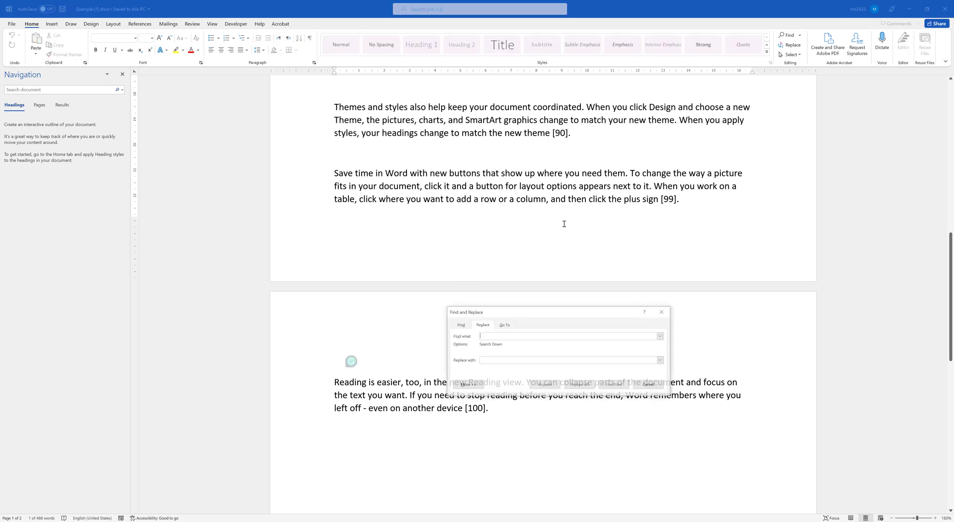
click(478, 387)
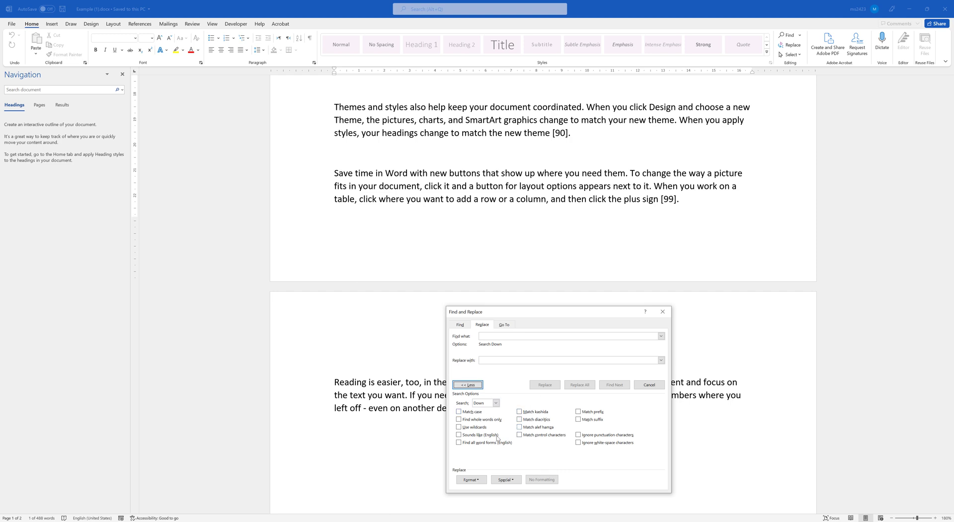
click(480, 428)
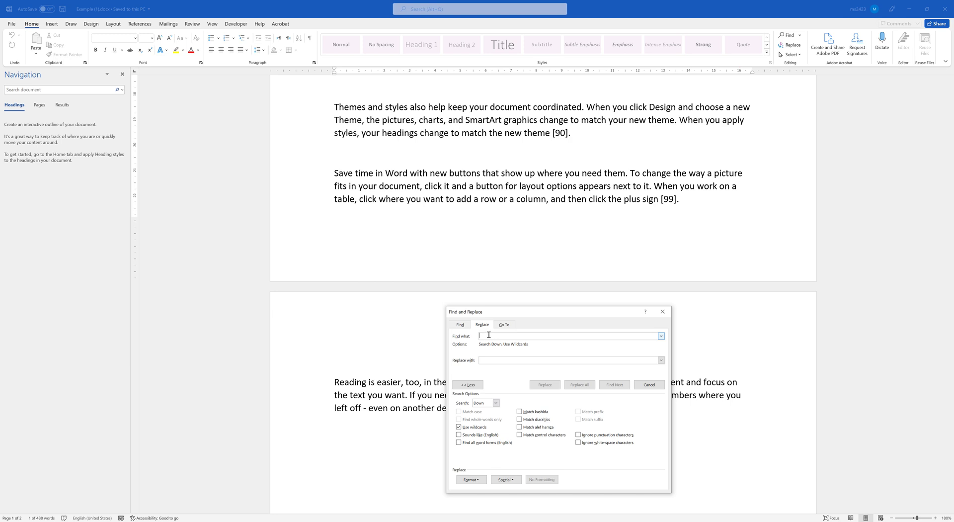
click(662, 311)
Close the Word document and open Replacements.xlsx from the test files folder.
click(351, 362)
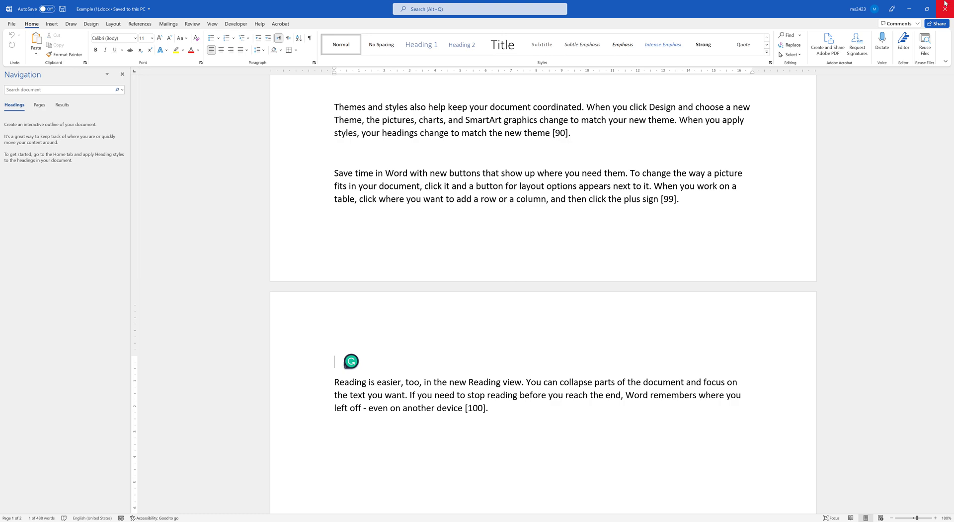
click(947, 9)
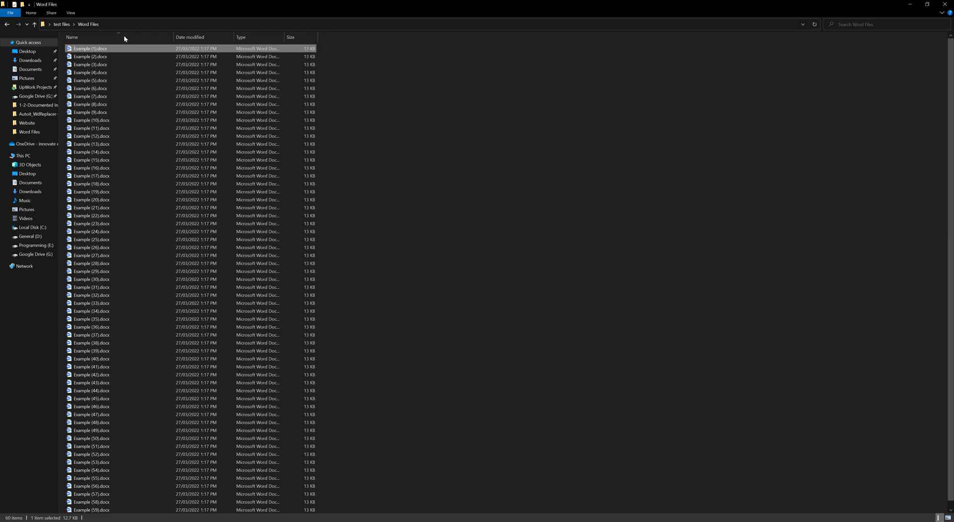
click(71, 24)
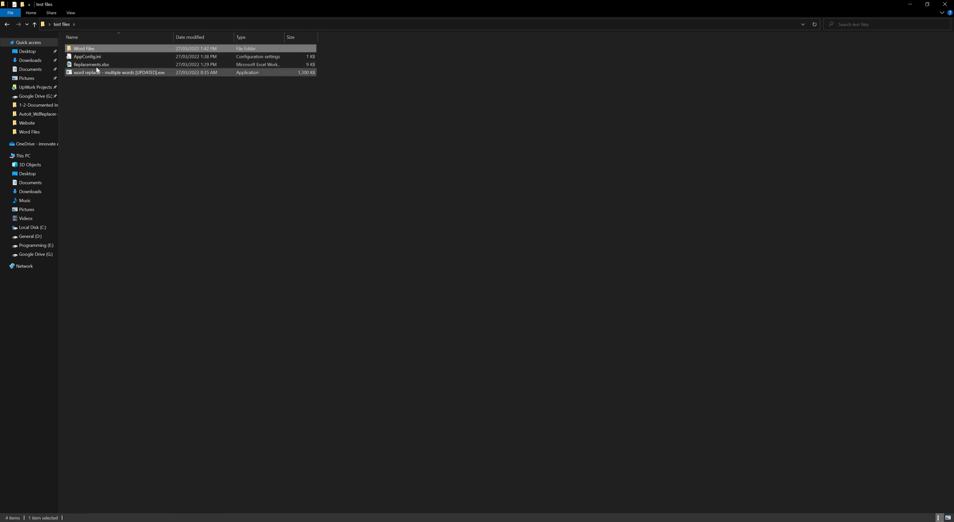
click(98, 65)
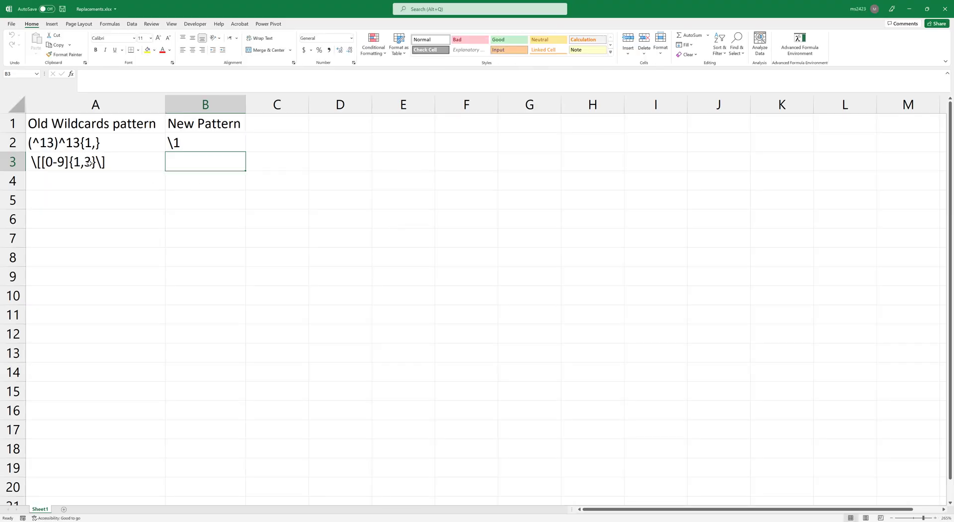
Review the blank-line pattern (^13)^13{1,} in cell A2 without changing it.
click(105, 141)
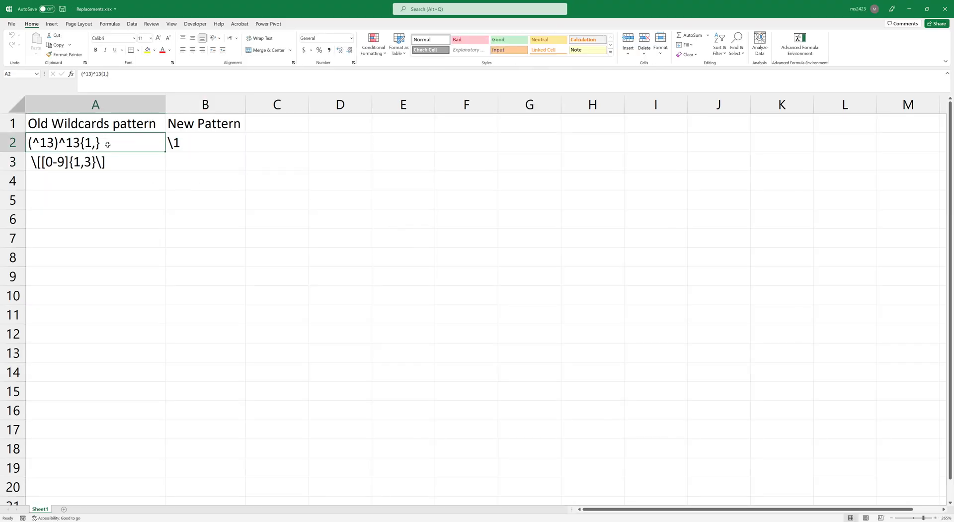
click(2, 141)
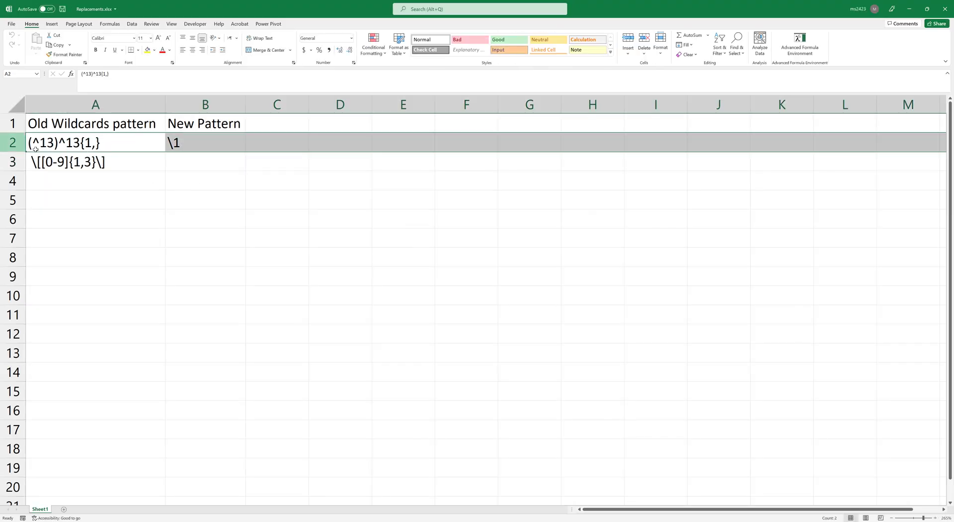
click(113, 141)
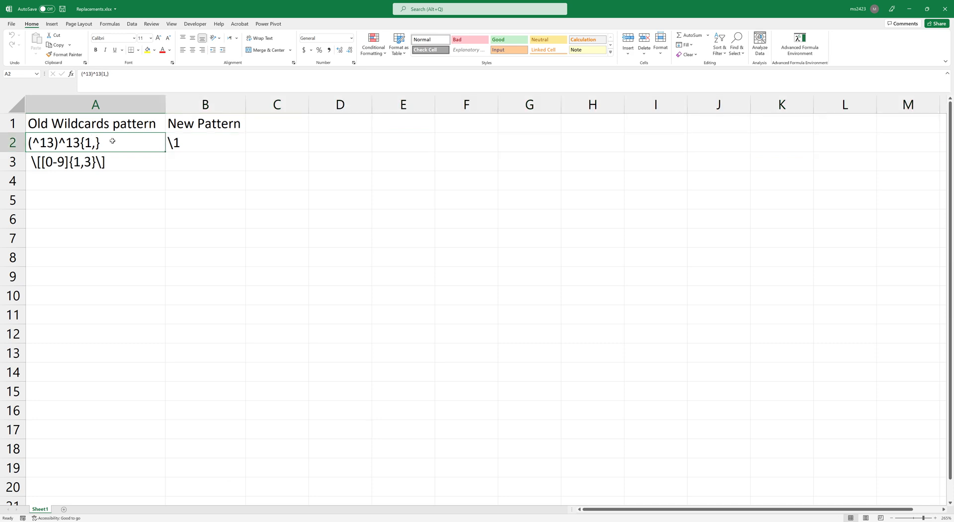
double_click(112, 141)
drag(113, 141, 28, 142)
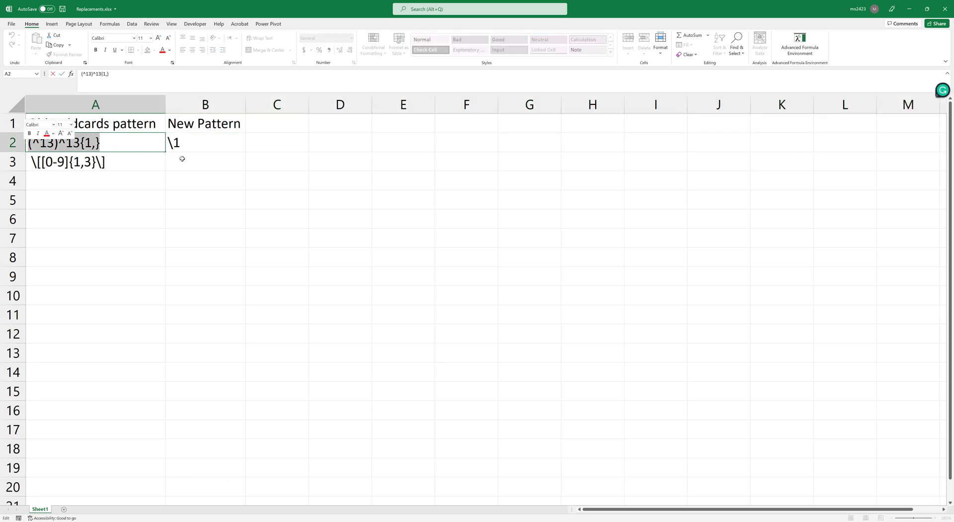
click(177, 175)
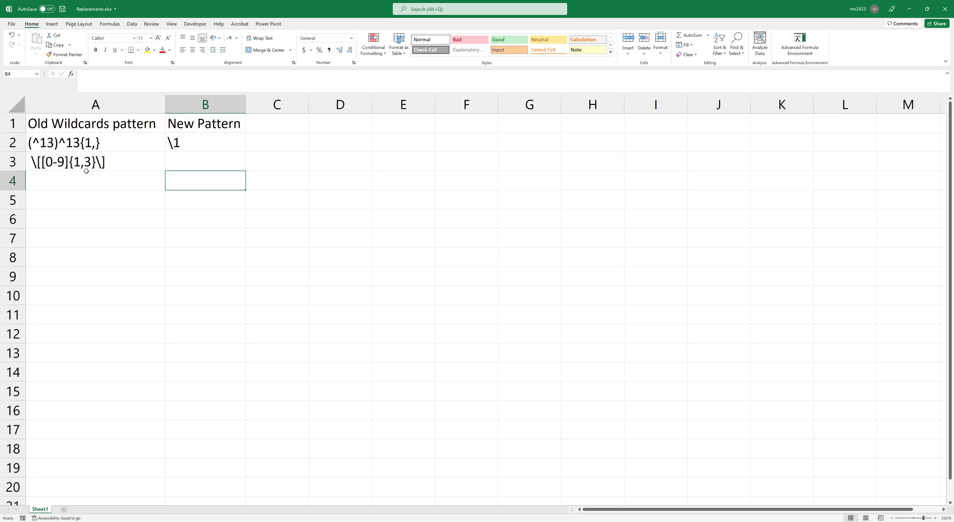
Examine the \[[0-9]{1,3}\] pattern in cell A3 unchanged, then close the workbook.
click(100, 164)
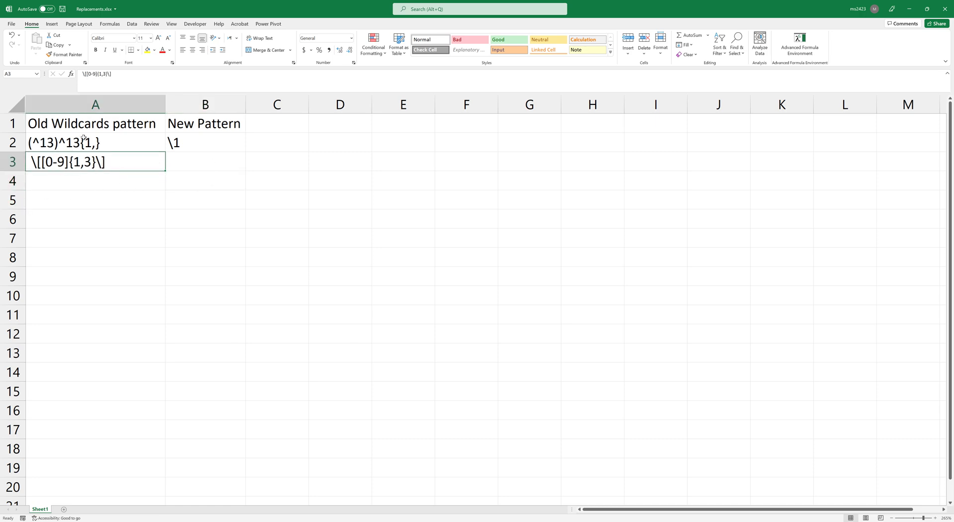
click(12, 143)
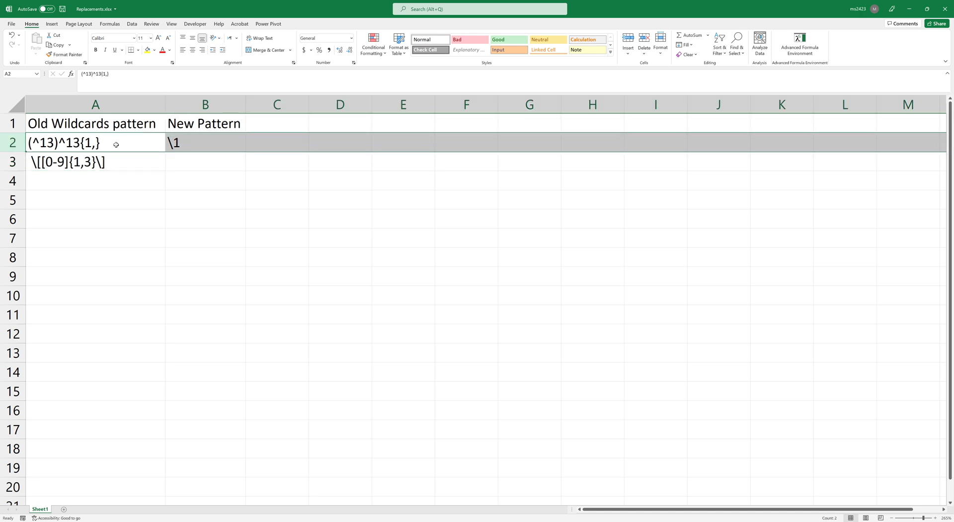
click(106, 166)
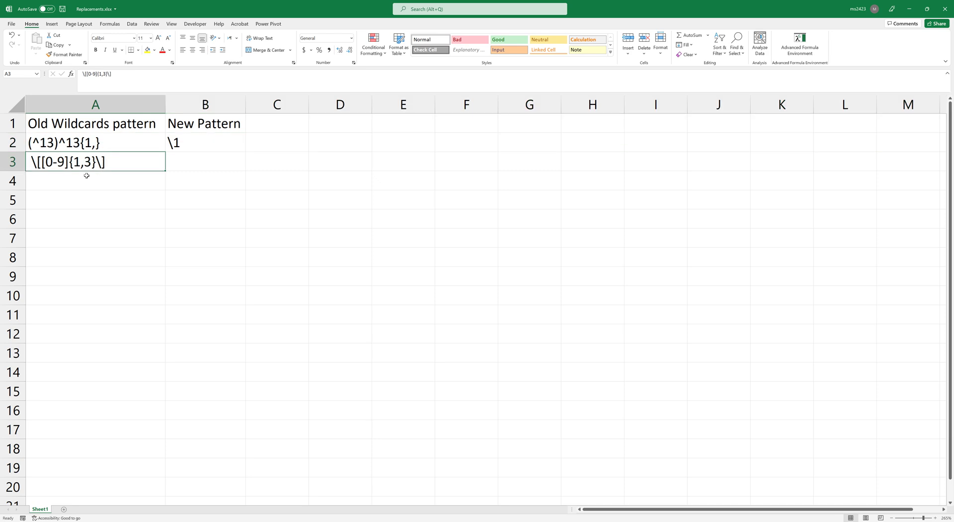
double_click(34, 164)
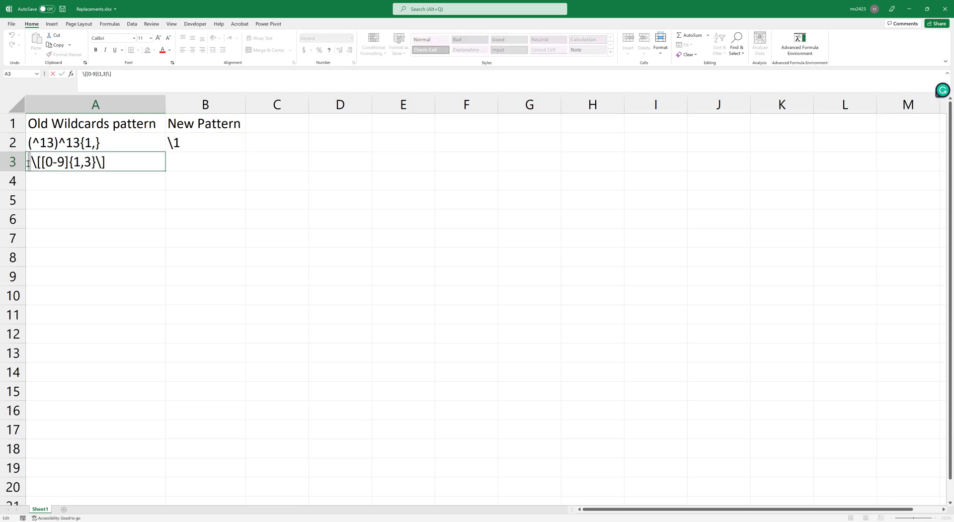
drag(32, 164, 29, 165)
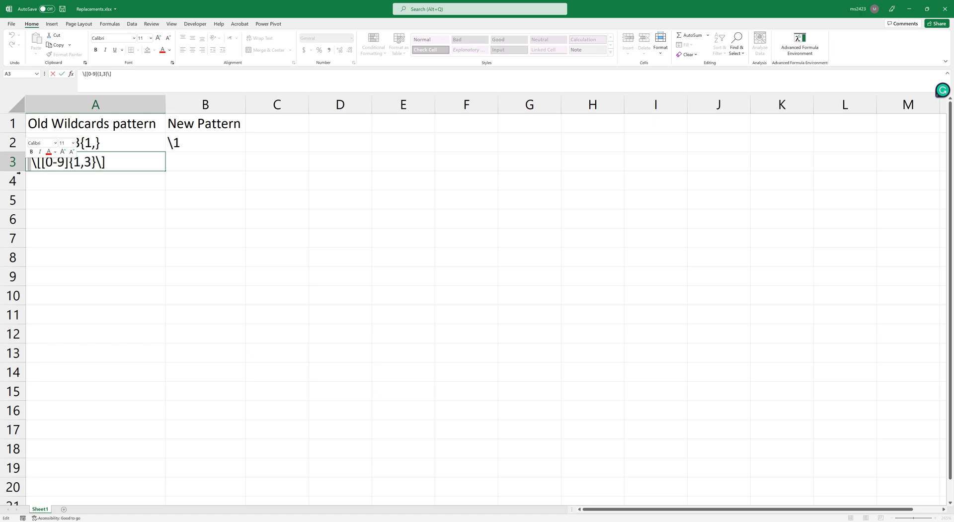
click(53, 164)
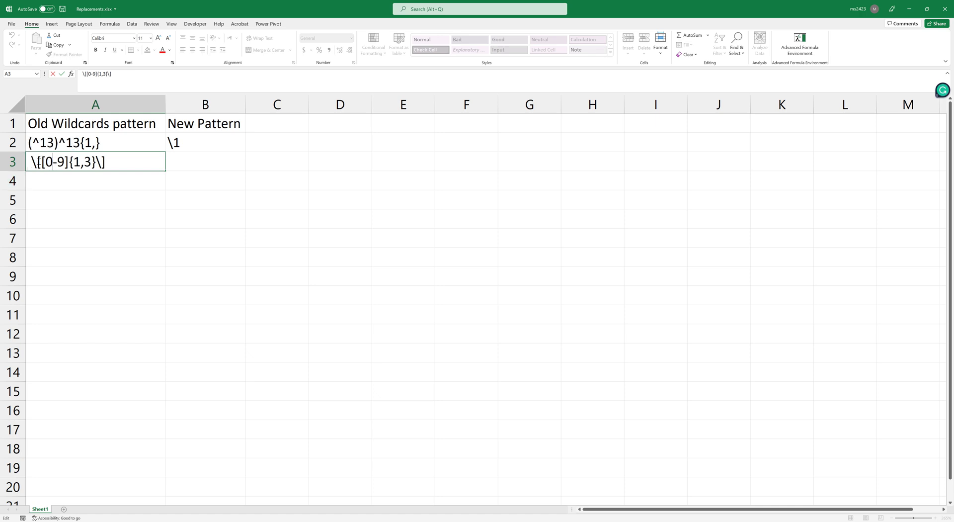
drag(38, 163, 41, 165)
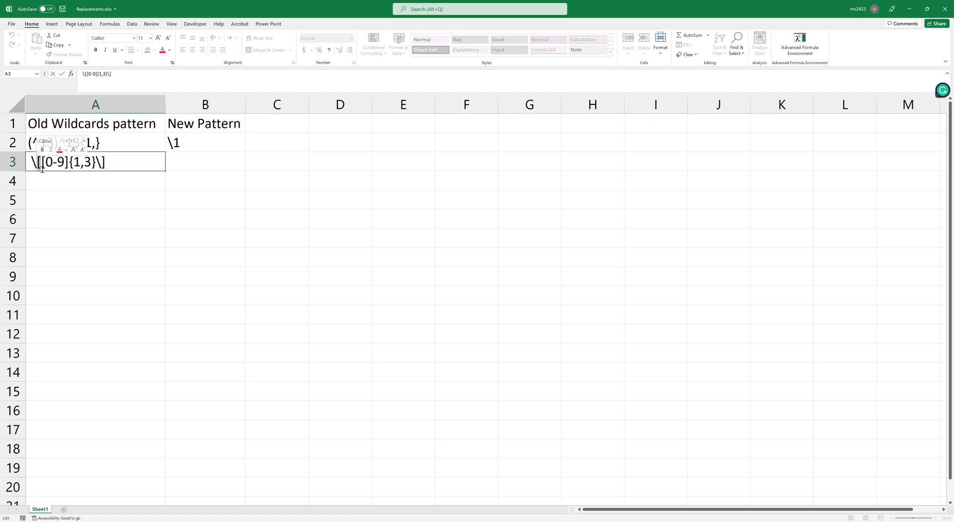
drag(41, 162, 69, 163)
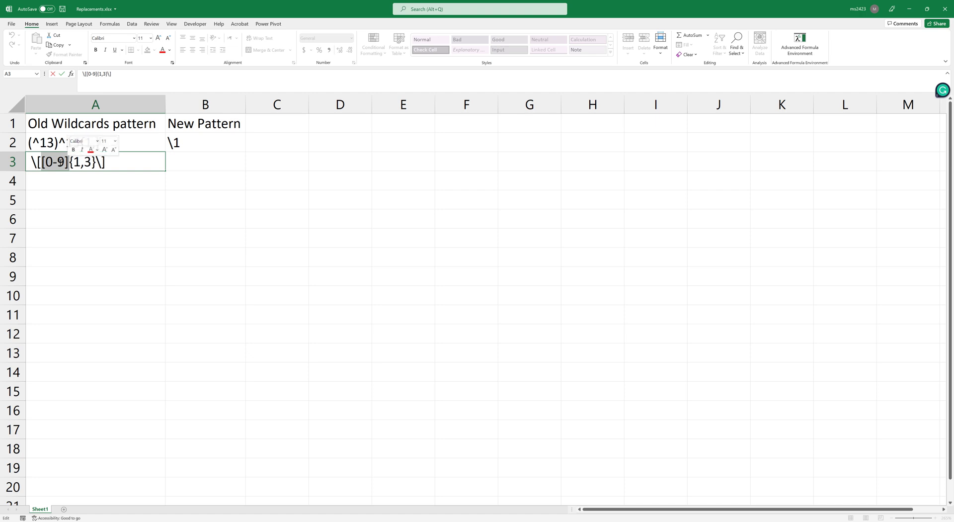
click(59, 162)
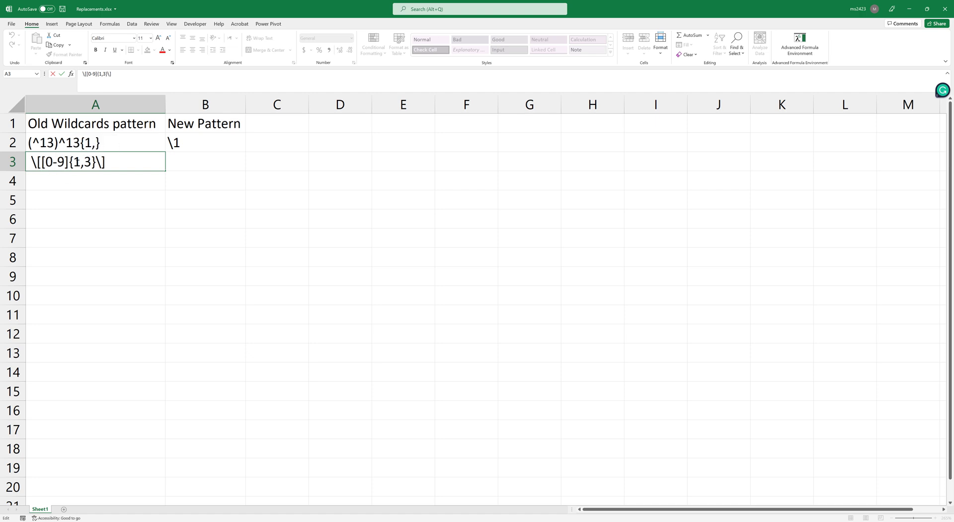
drag(74, 162, 81, 162)
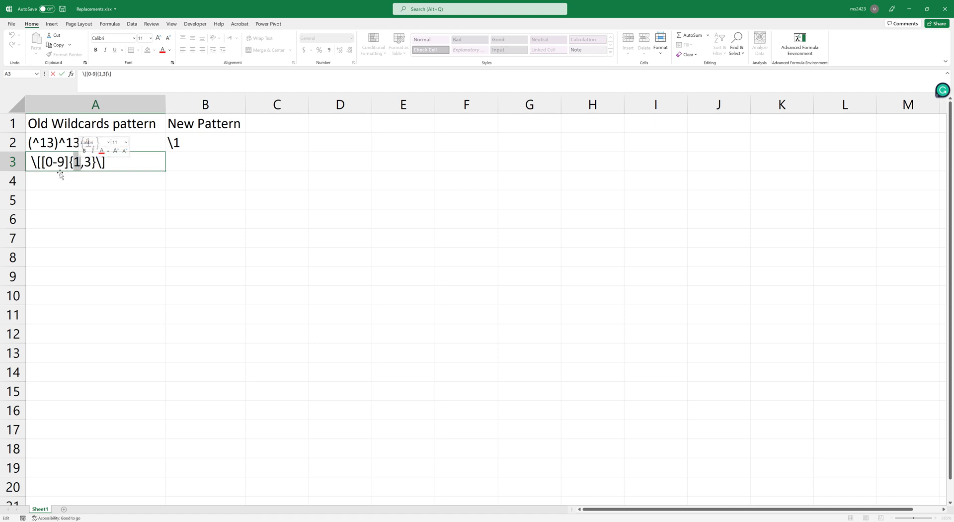
click(86, 162)
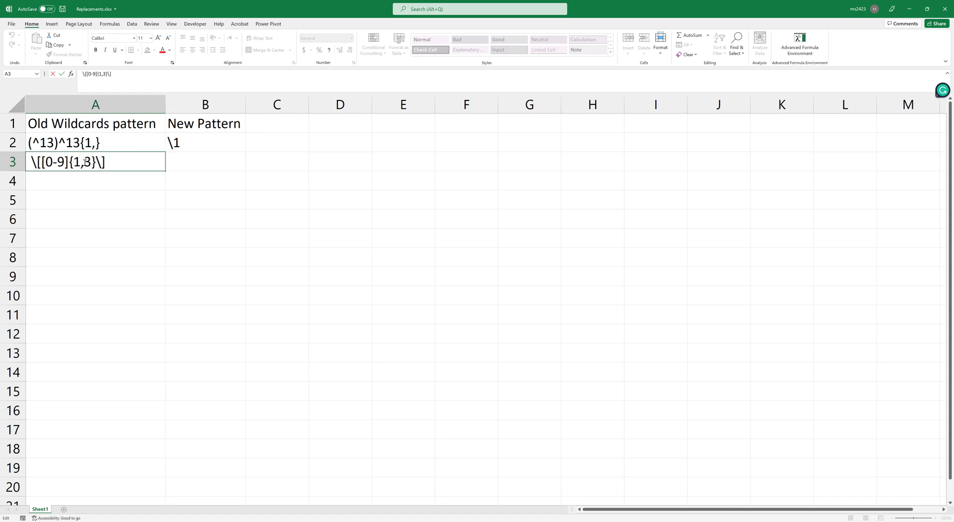
drag(92, 162, 73, 162)
click(103, 162)
click(172, 183)
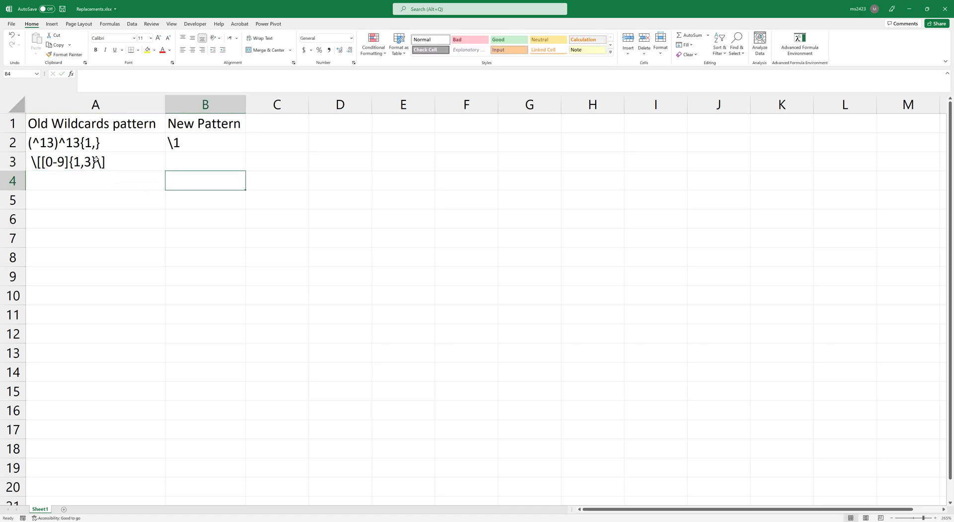
click(950, 17)
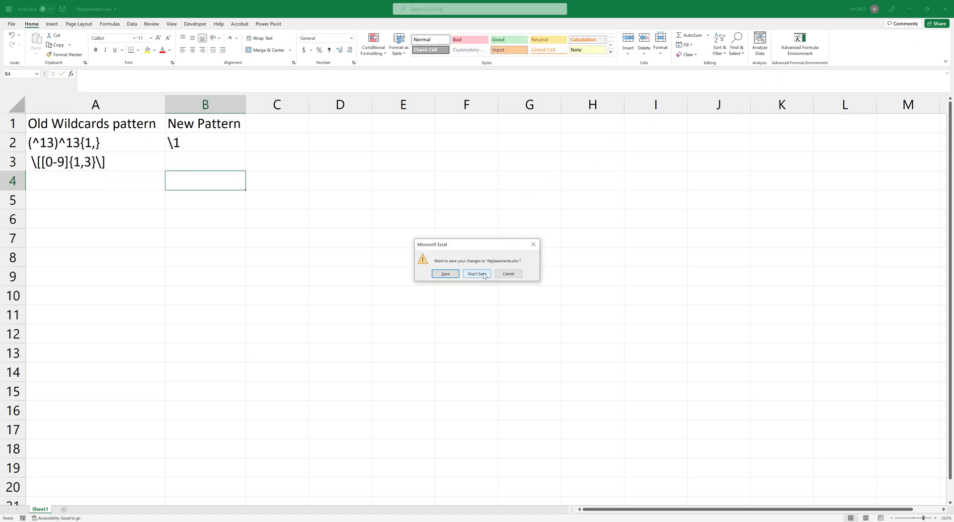
Close Excel without saving and choose Word Files as the source folder of documents.
click(476, 274)
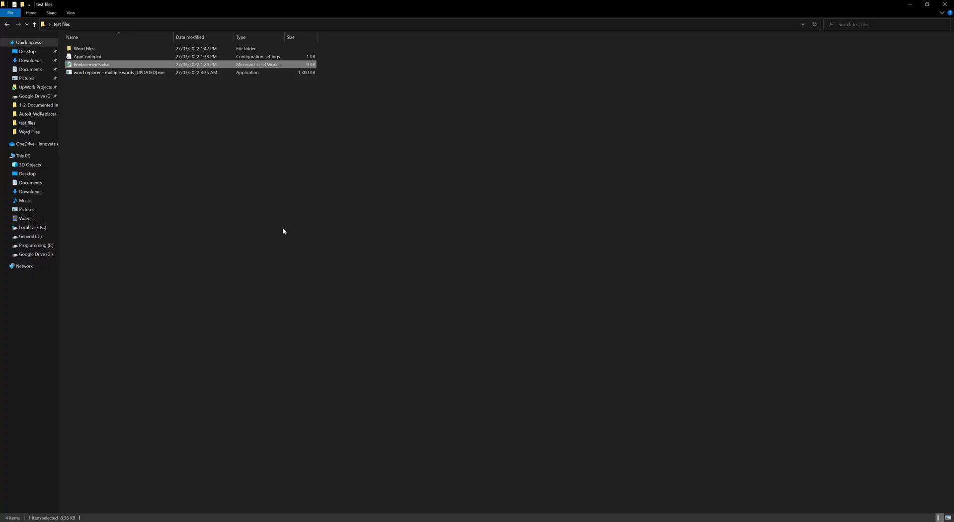
click(214, 164)
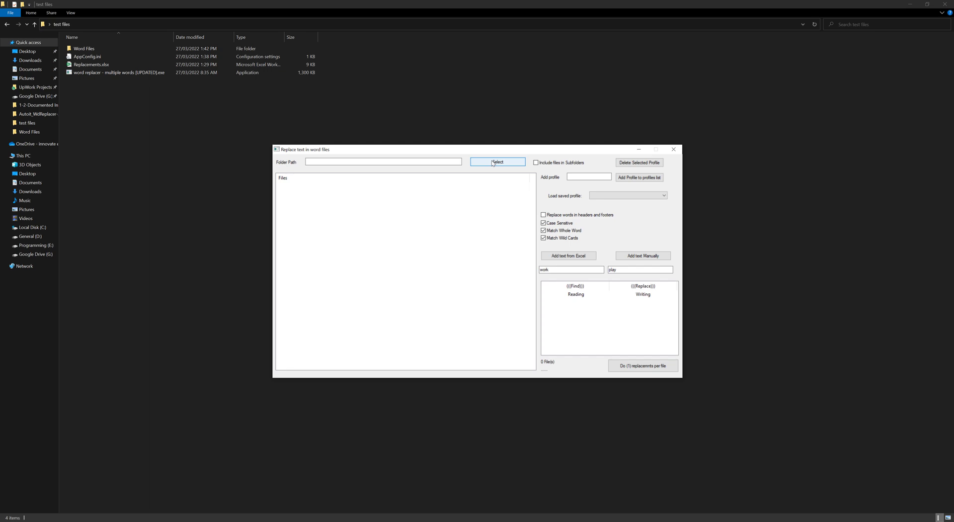
click(494, 164)
click(523, 291)
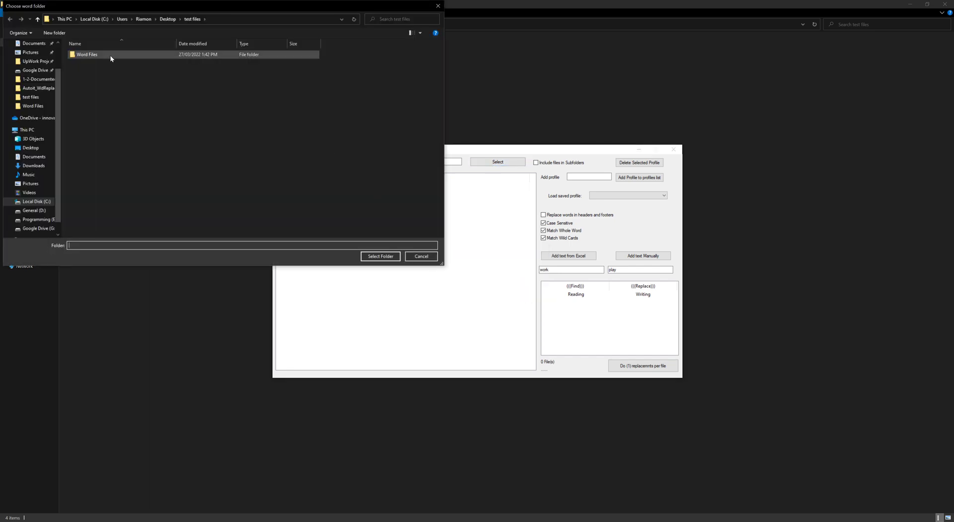
click(110, 55)
click(380, 256)
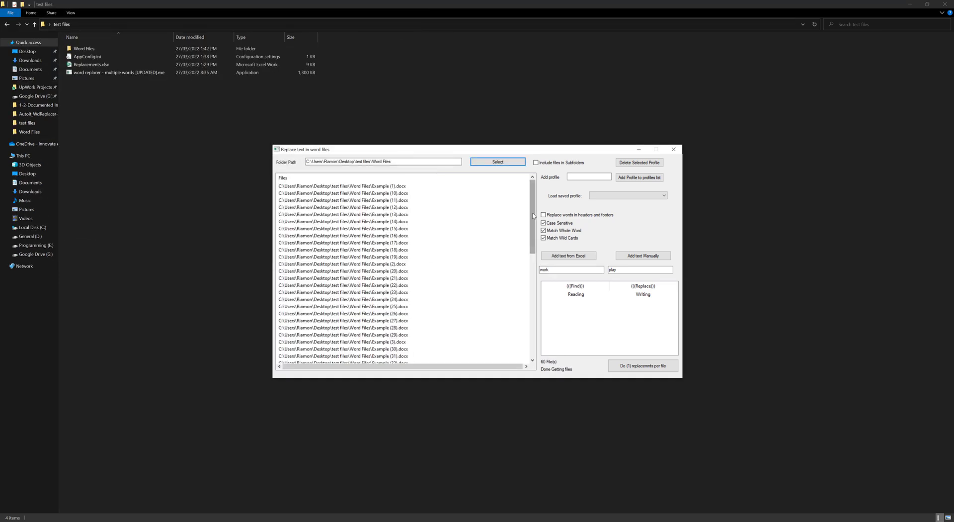
Remove the old Reading/Writing pair using Delete All Items on the replacement list.
drag(531, 212, 534, 320)
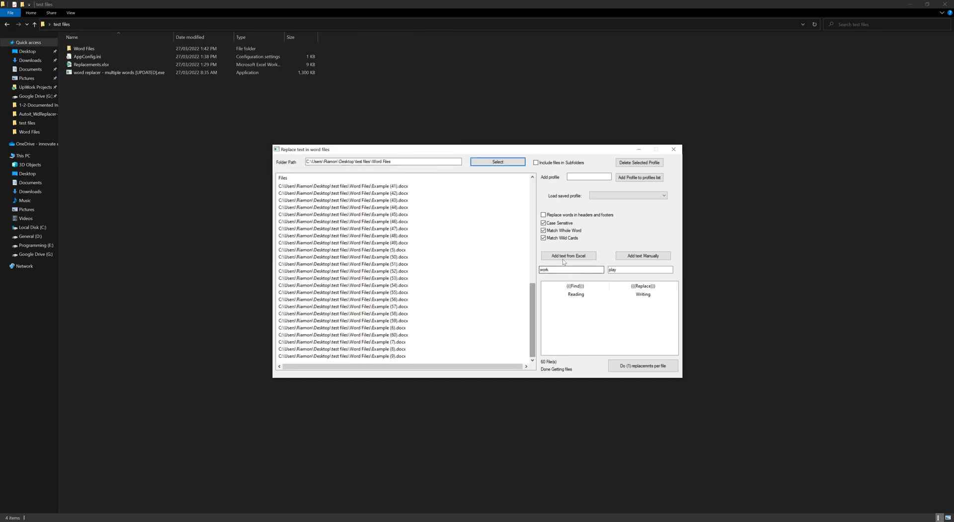
click(575, 298)
right_click(576, 297)
click(578, 308)
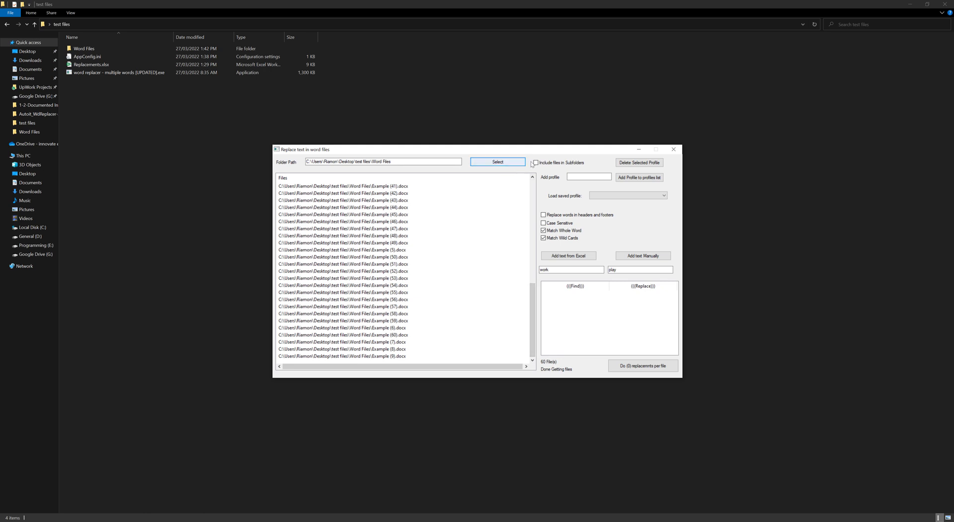
Import the two wildcard pairs from Replacements.xlsx and check both imported rows.
click(584, 257)
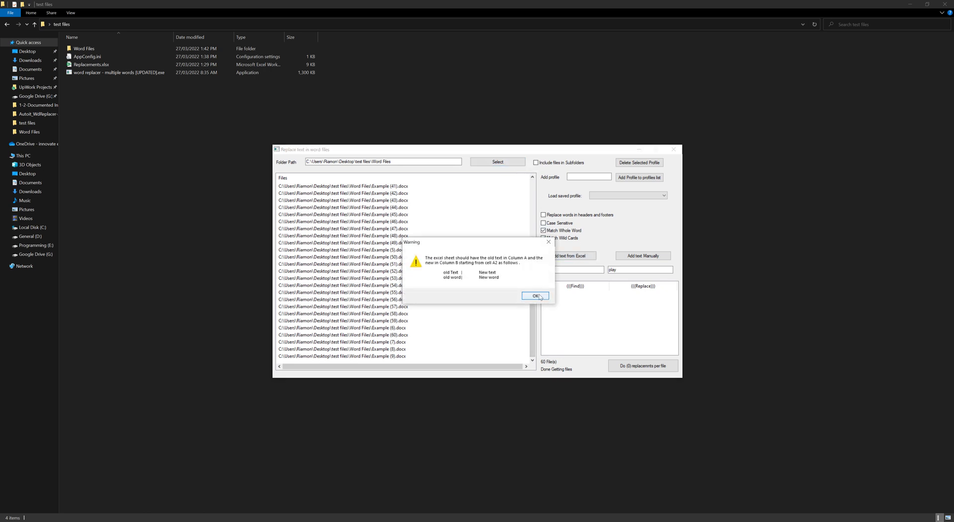
click(539, 296)
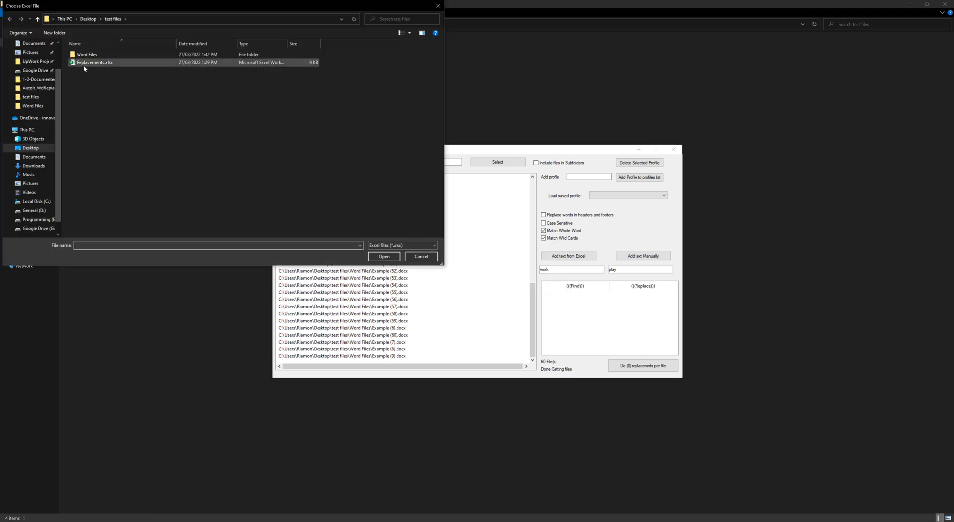
click(83, 65)
click(394, 255)
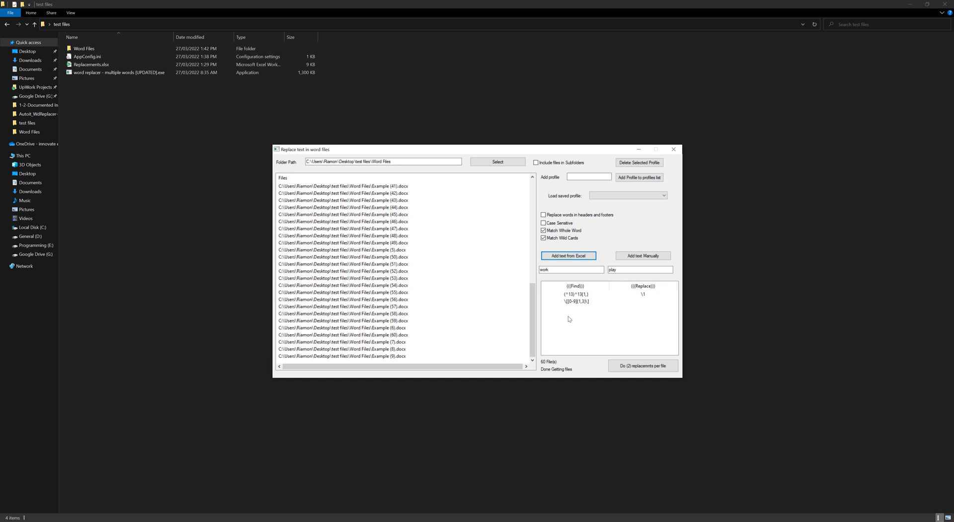
click(583, 294)
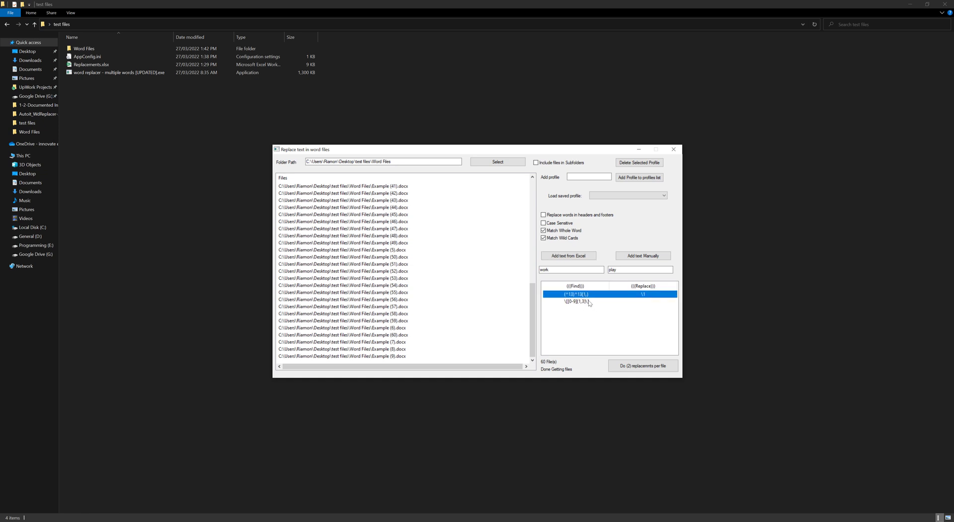
click(590, 302)
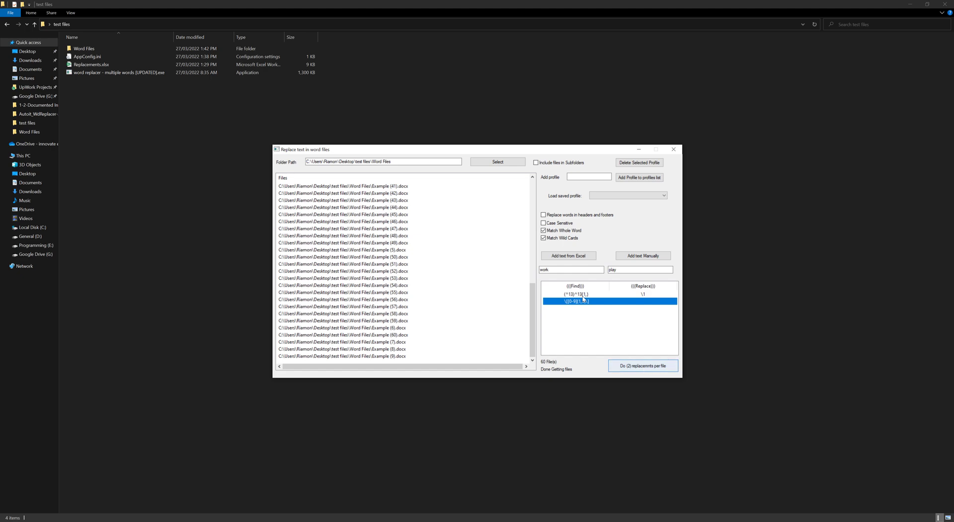
Run both wildcard replacements on all 60 documents in Word Files until it reports Done Replacing.
click(99, 48)
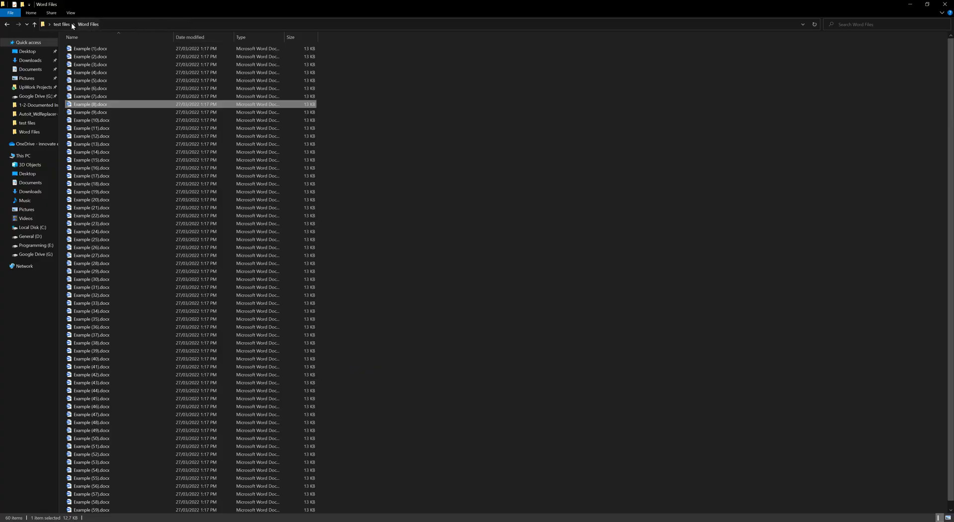
click(68, 24)
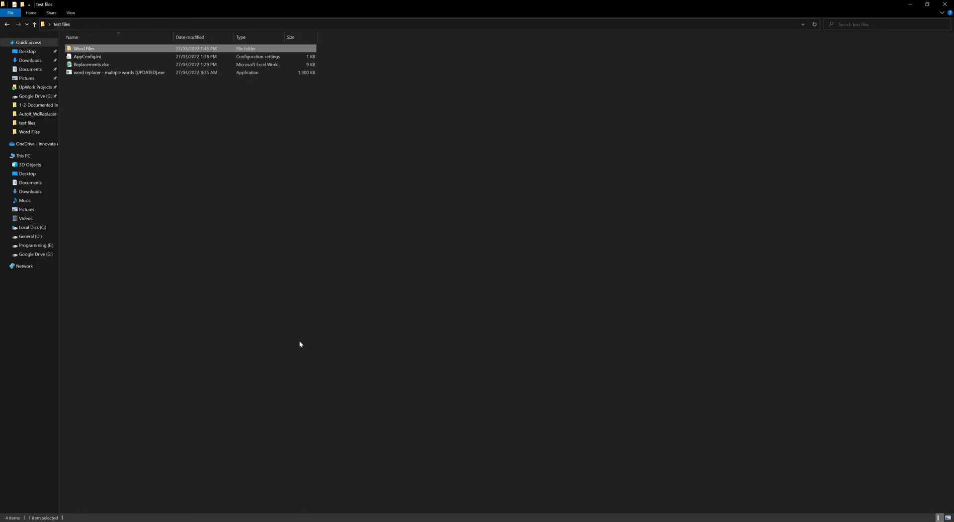
key(alt+Tab)
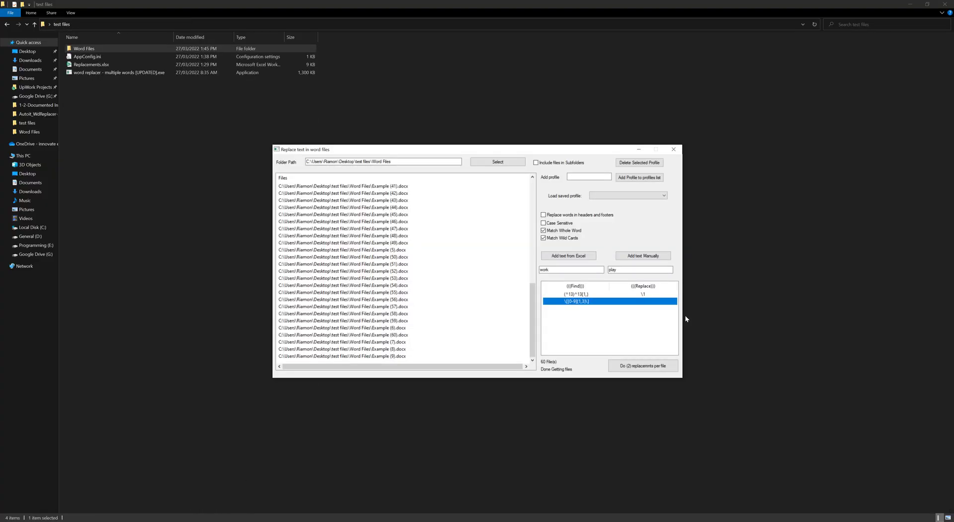
click(645, 367)
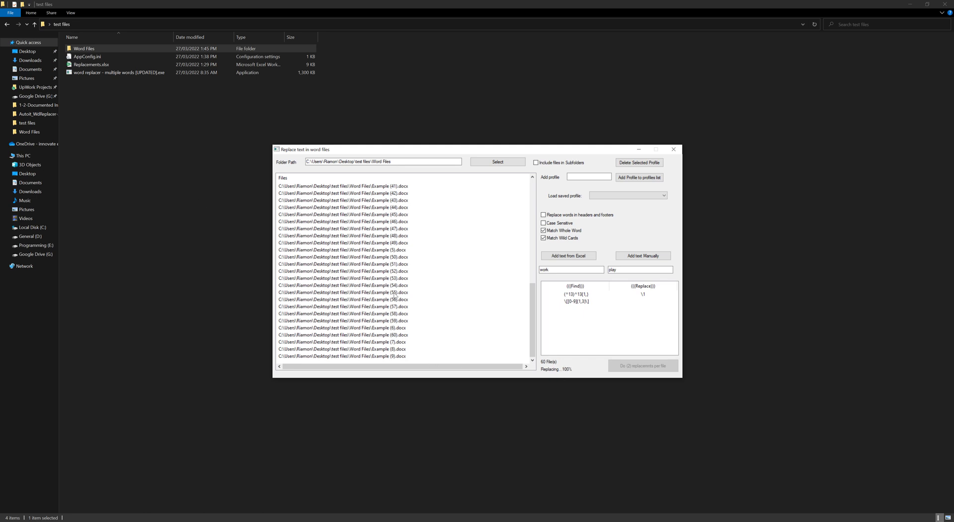
Open Example (24).docx from Word Files, confirm no blank lines or bracketed numbers remain, and close it.
click(90, 48)
key(Return)
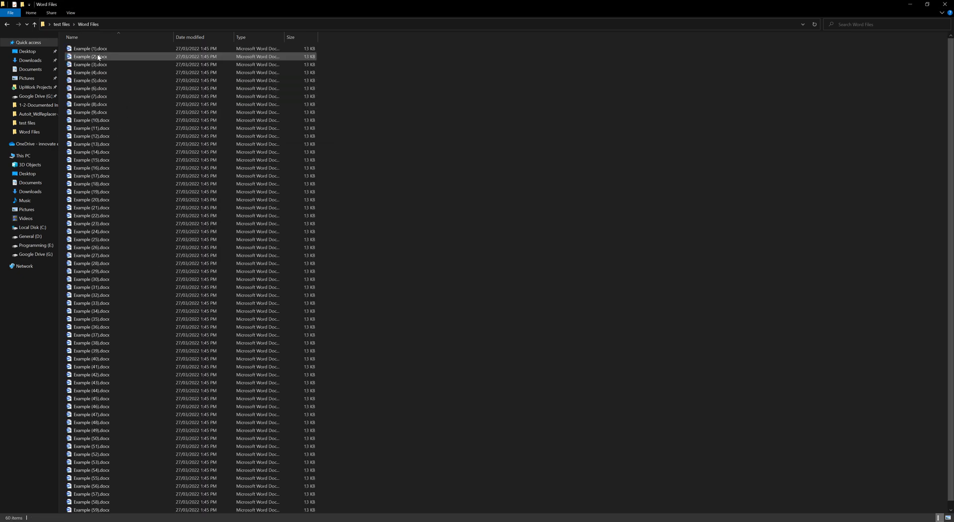
click(118, 231)
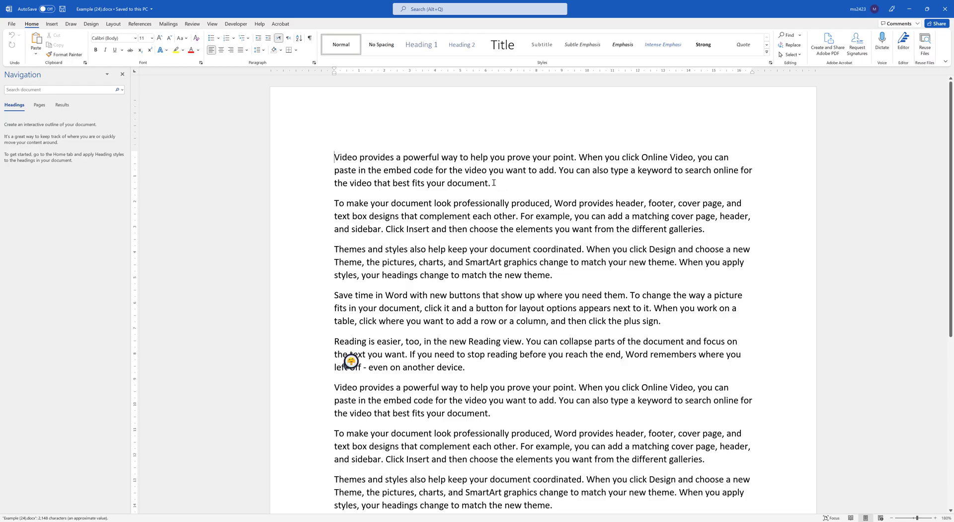
click(493, 184)
key(Left)
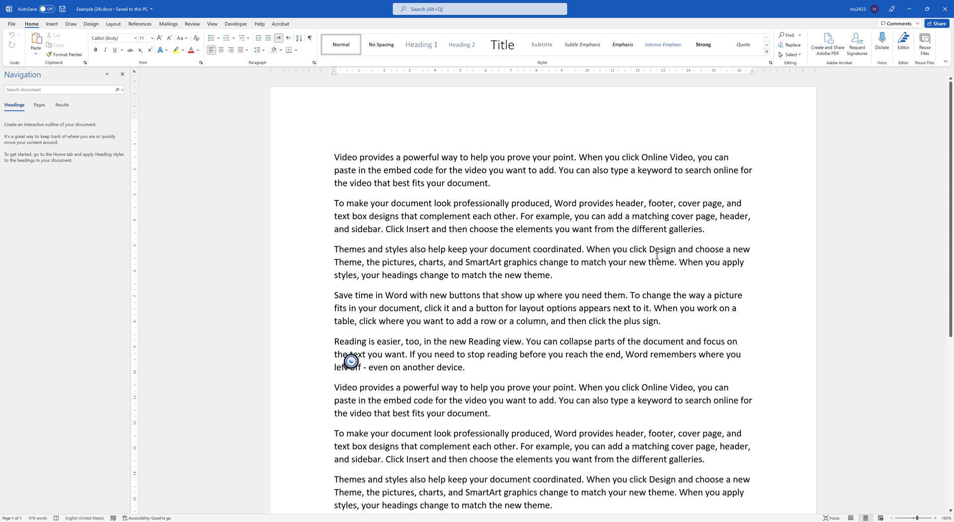
scroll(542, 261, down, 10)
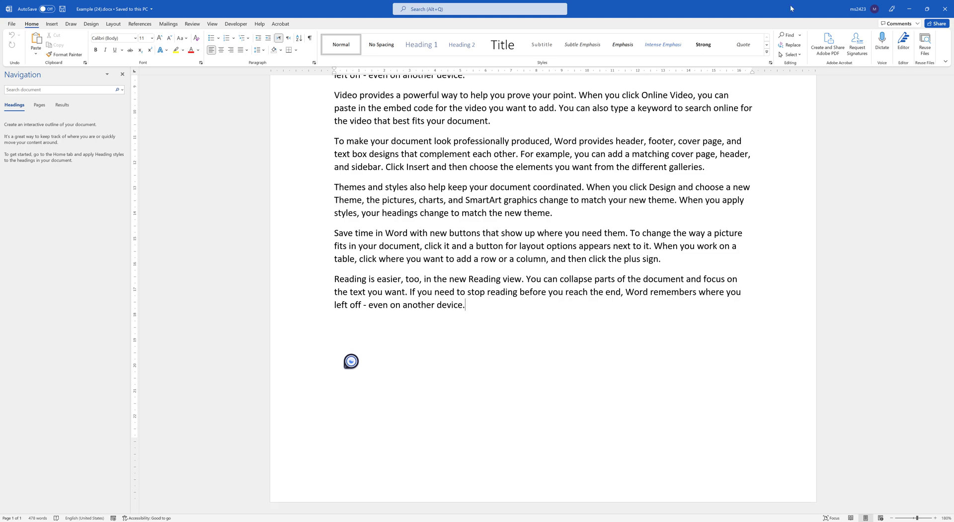
click(945, 9)
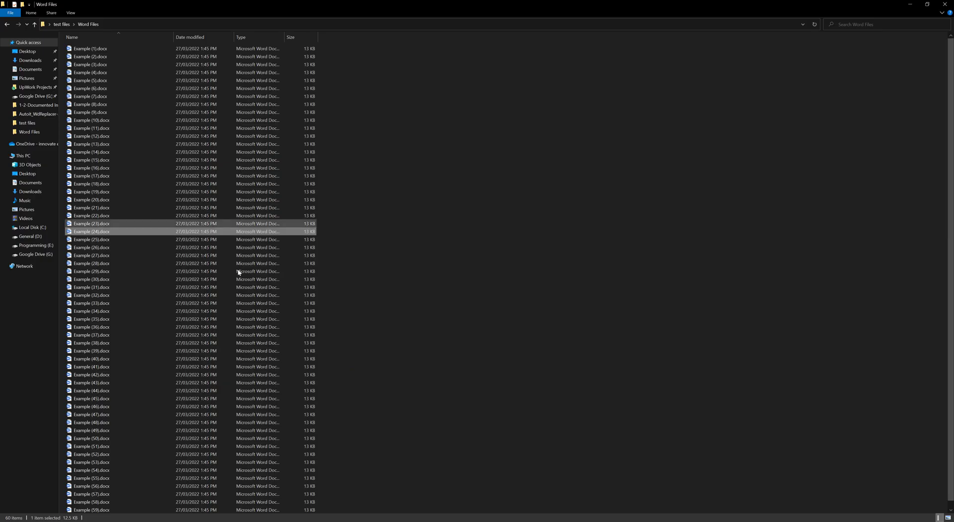
Open Example (36).docx, check it is free of bracketed numbers and blank lines, then close it.
double_click(173, 319)
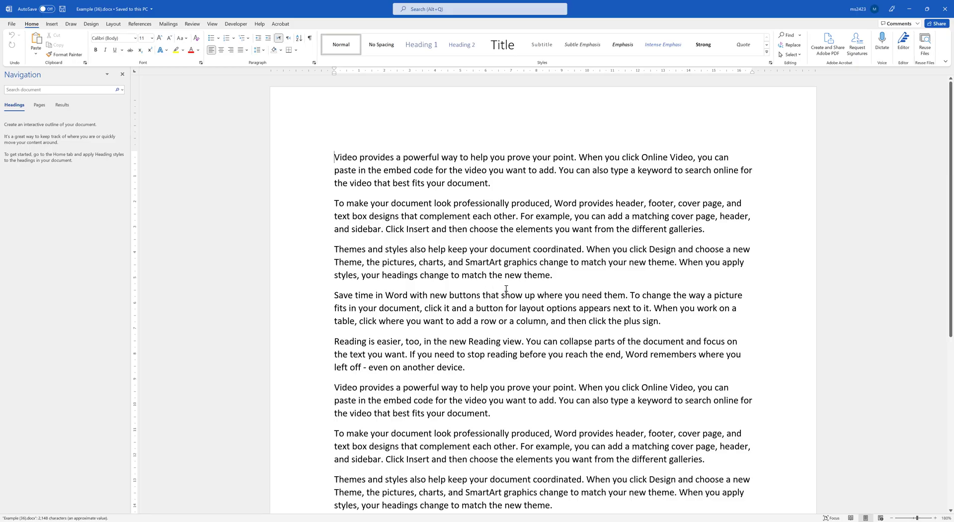
scroll(669, 170, down, 3)
key(alt+F4)
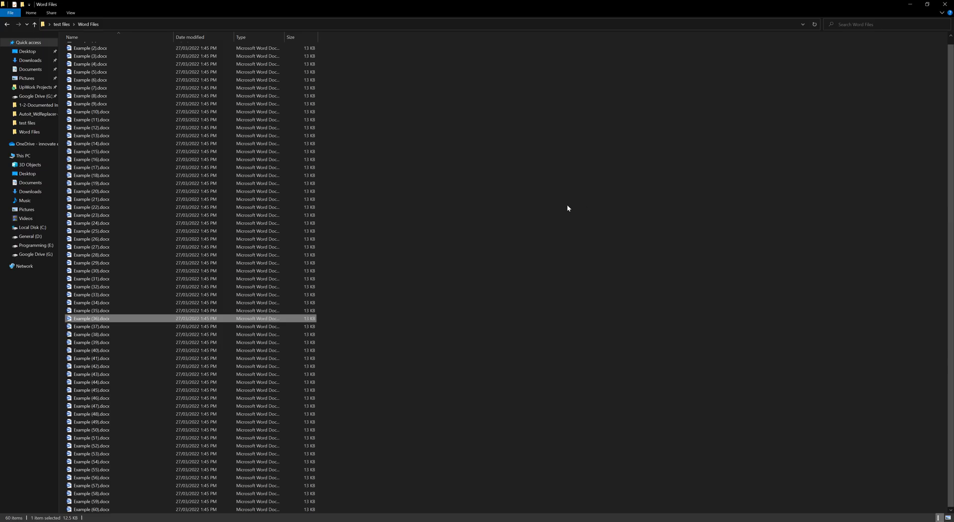
Switch back to Word Replacer, still showing Done Replacing with 2 replacements per file.
key(alt+Tab)
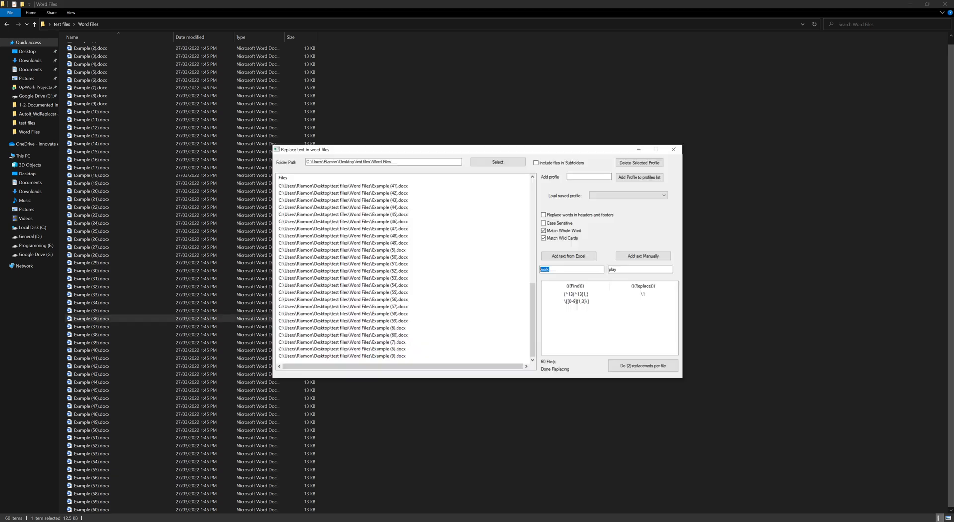